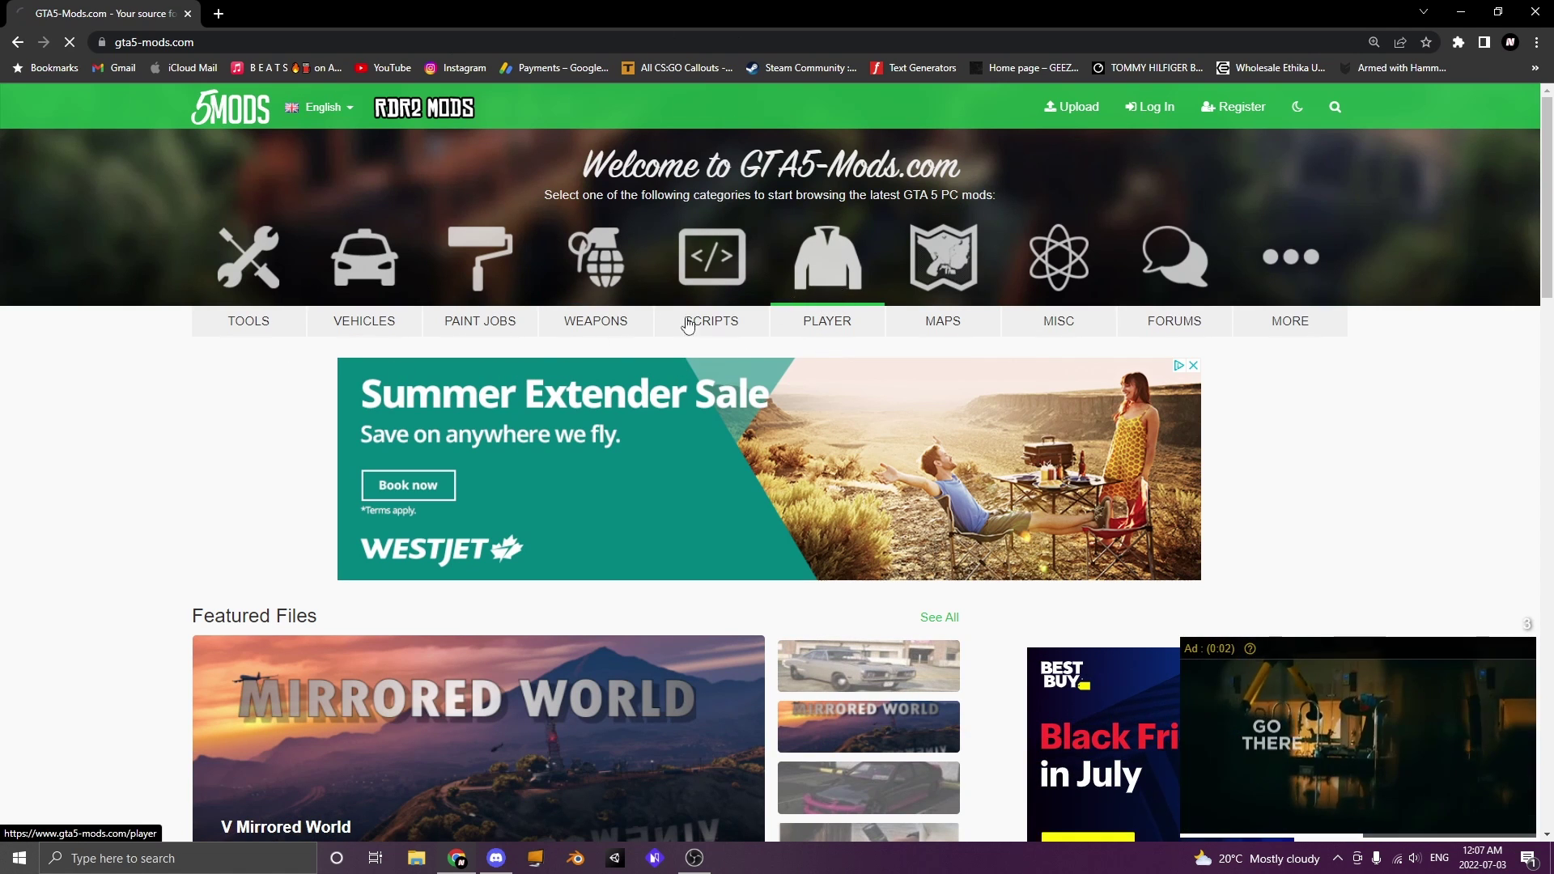
Step: Find Shorts Pants For Mp Male in the list and open its download page
scroll(530, 494, "down", 3)
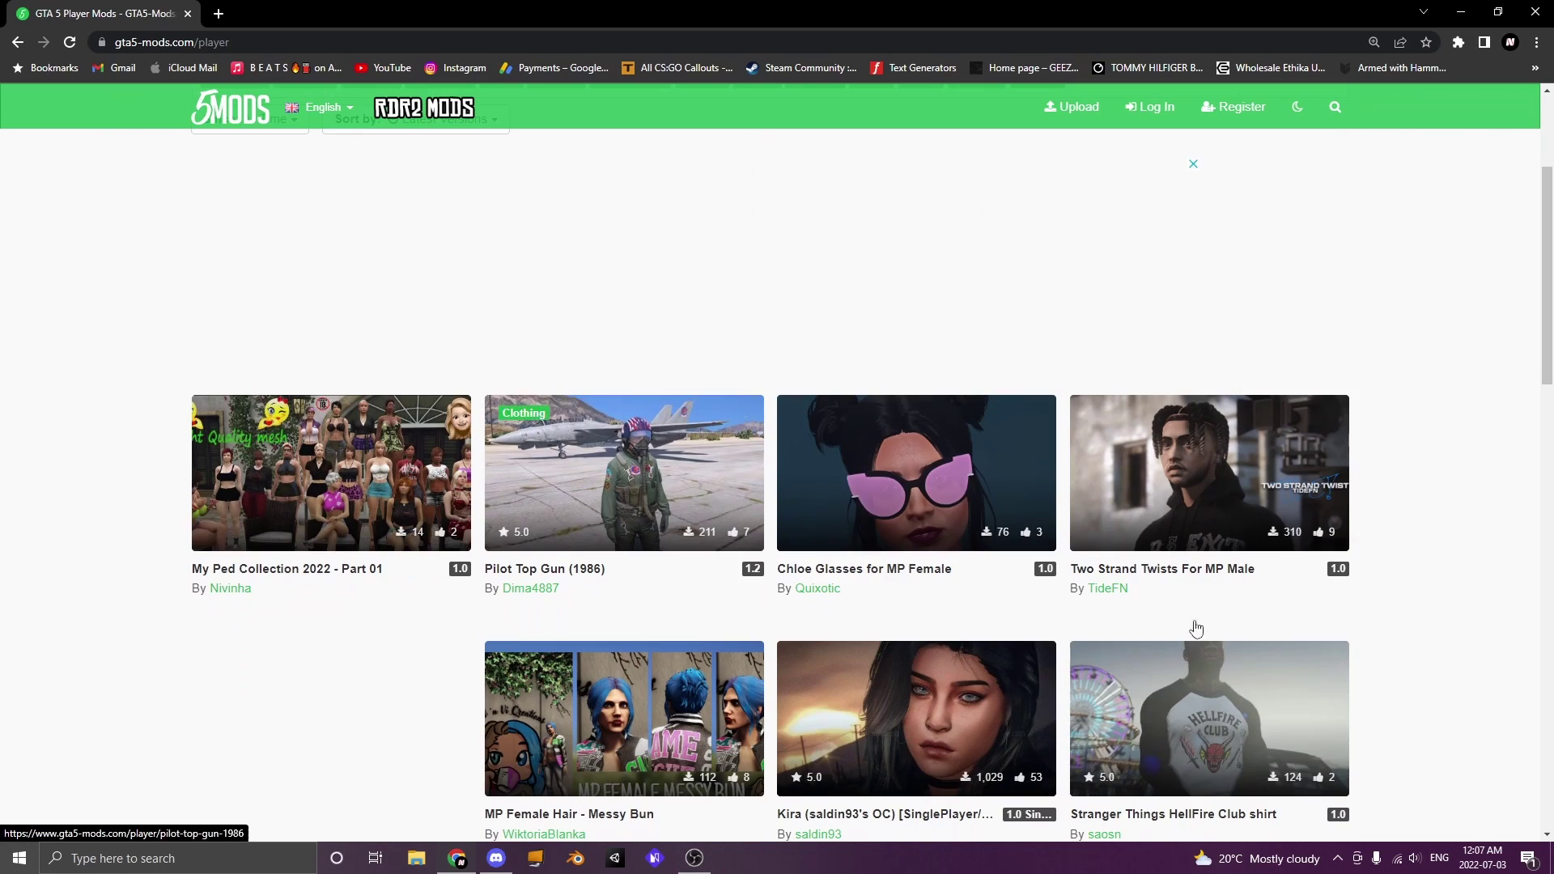
scroll(1083, 539, "down", 4)
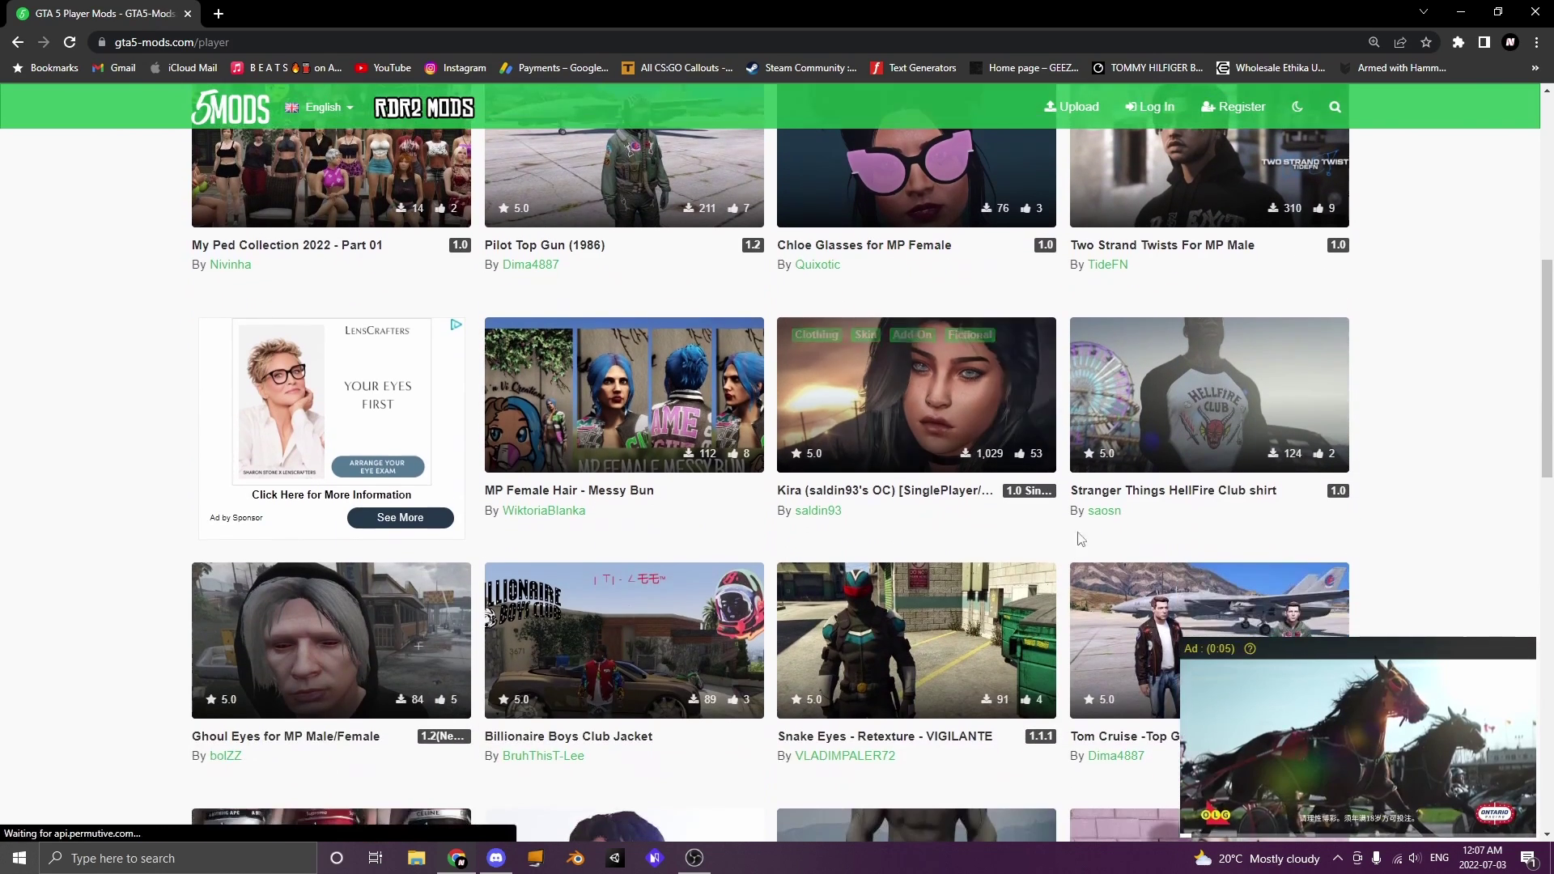
scroll(1083, 539, "down", 3)
scroll(576, 557, "down", 3)
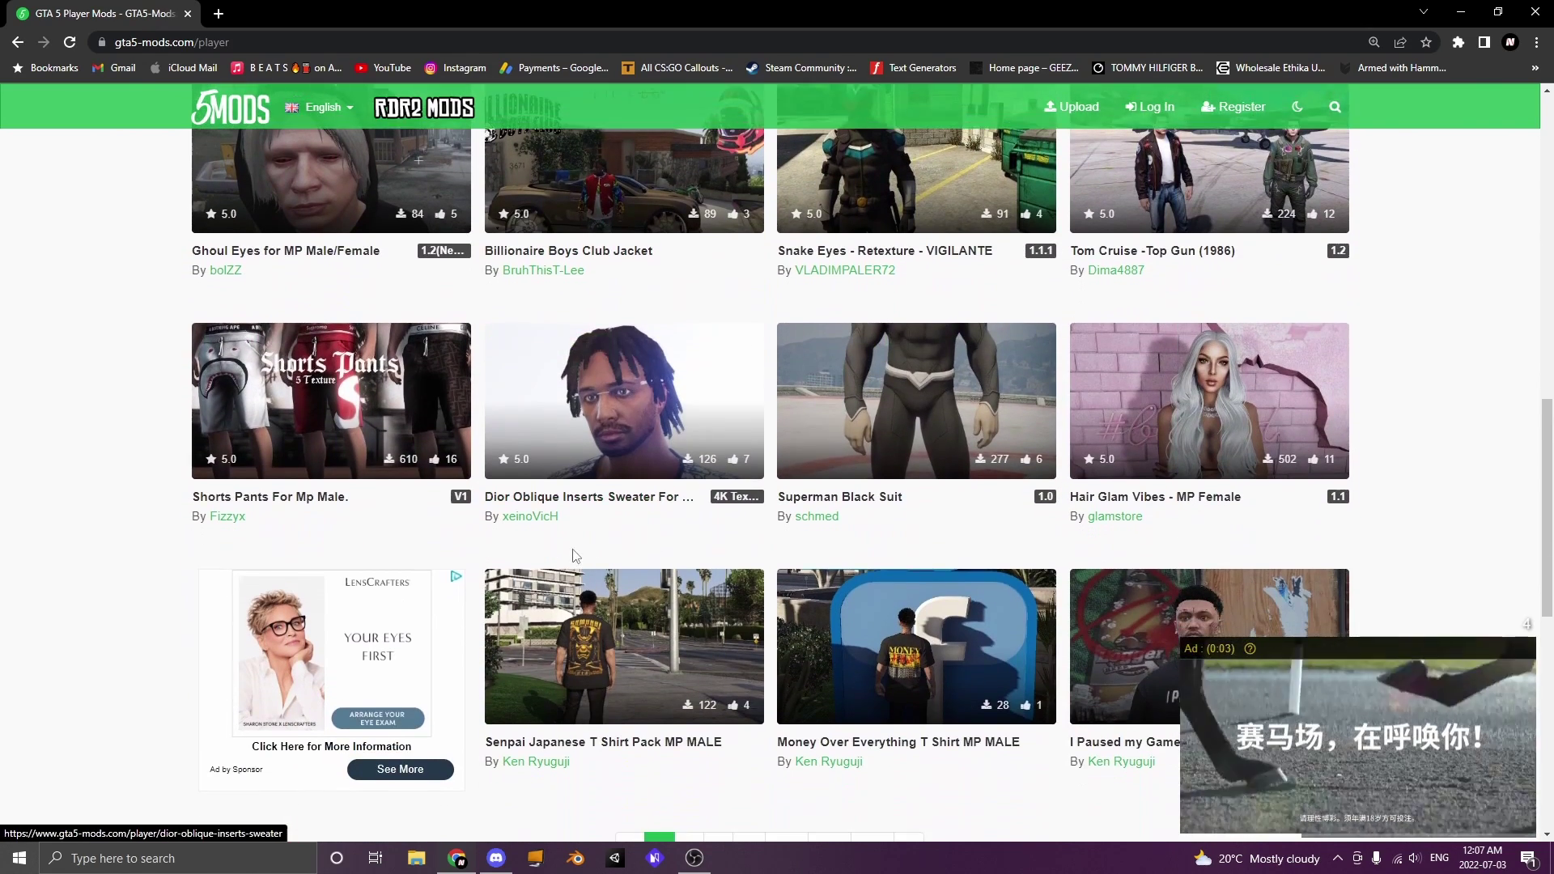
scroll(576, 556, "down", 3)
scroll(986, 532, "up", 4)
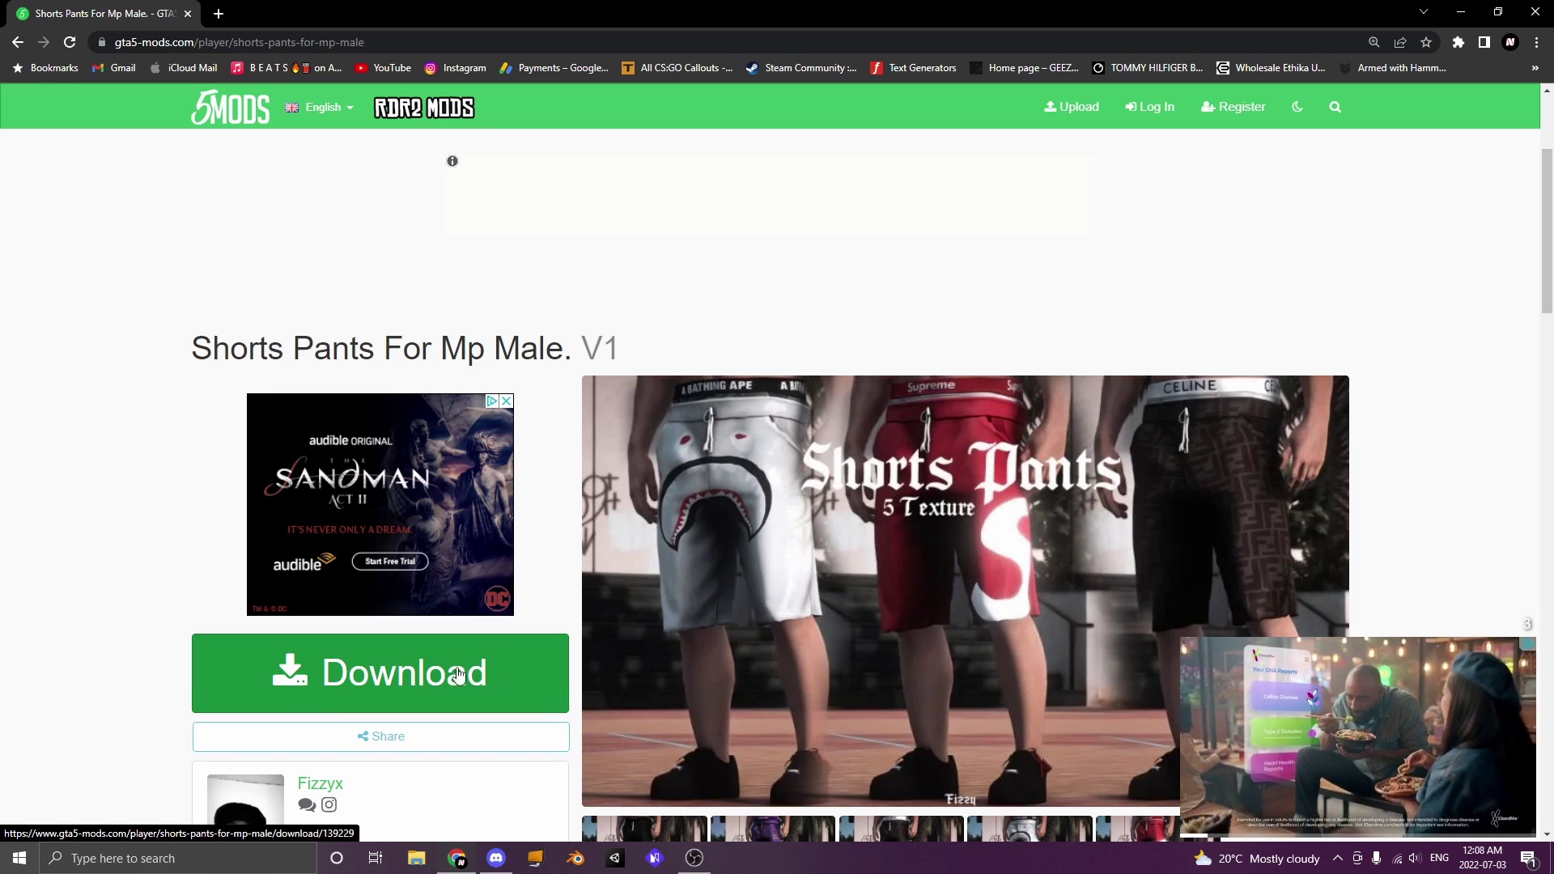
left_click(409, 688)
Step: Download the ShortsPants archive and return to the Two Strand Twists page
scroll(940, 608, "down", 2)
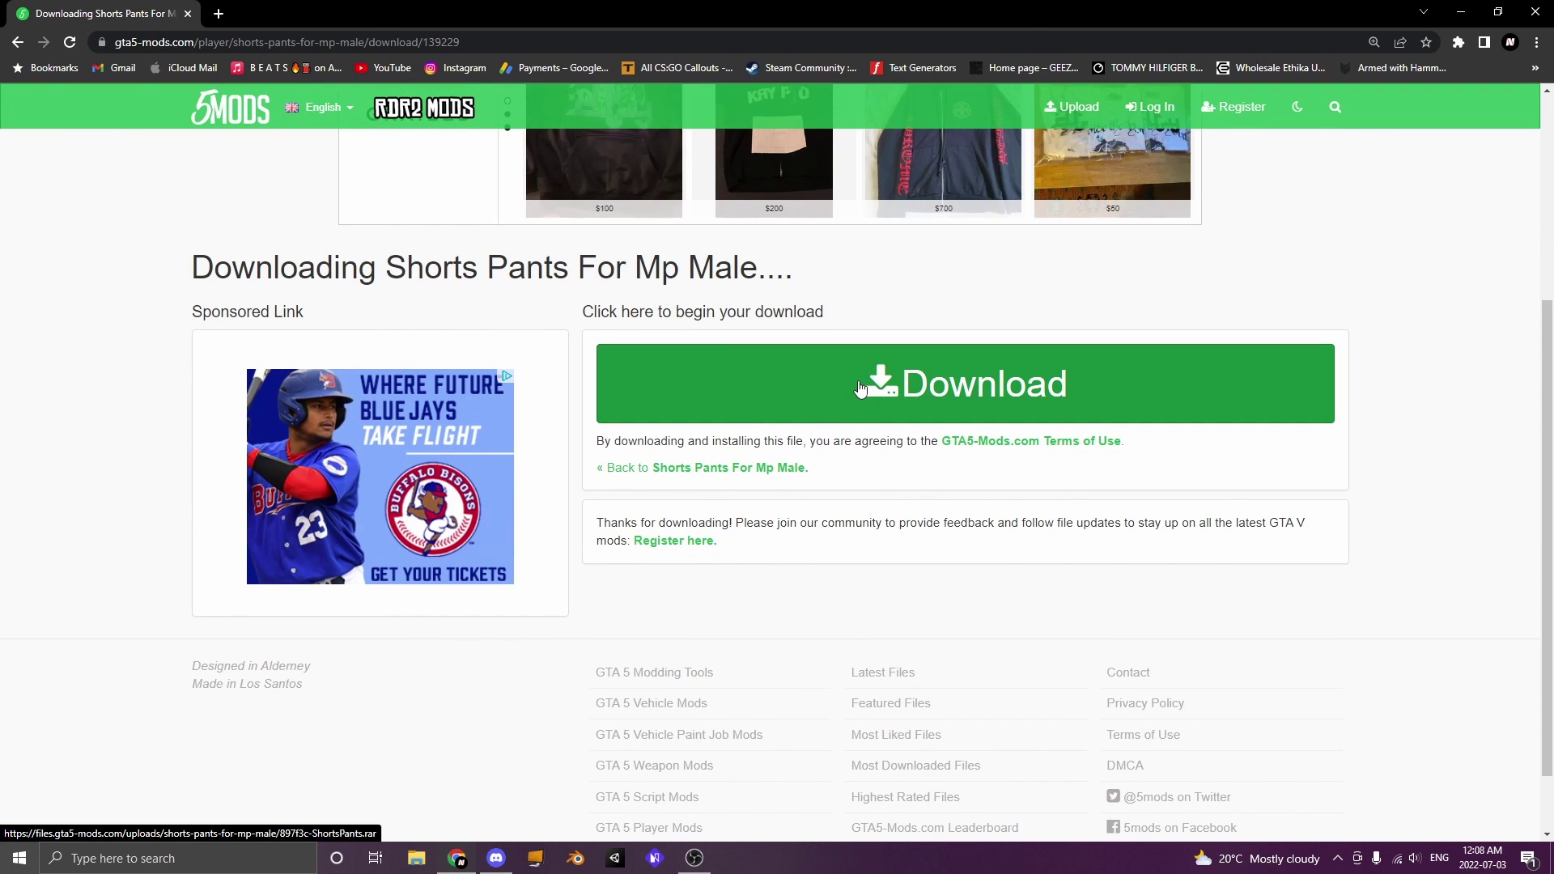
left_click(861, 390)
key("alt+Left")
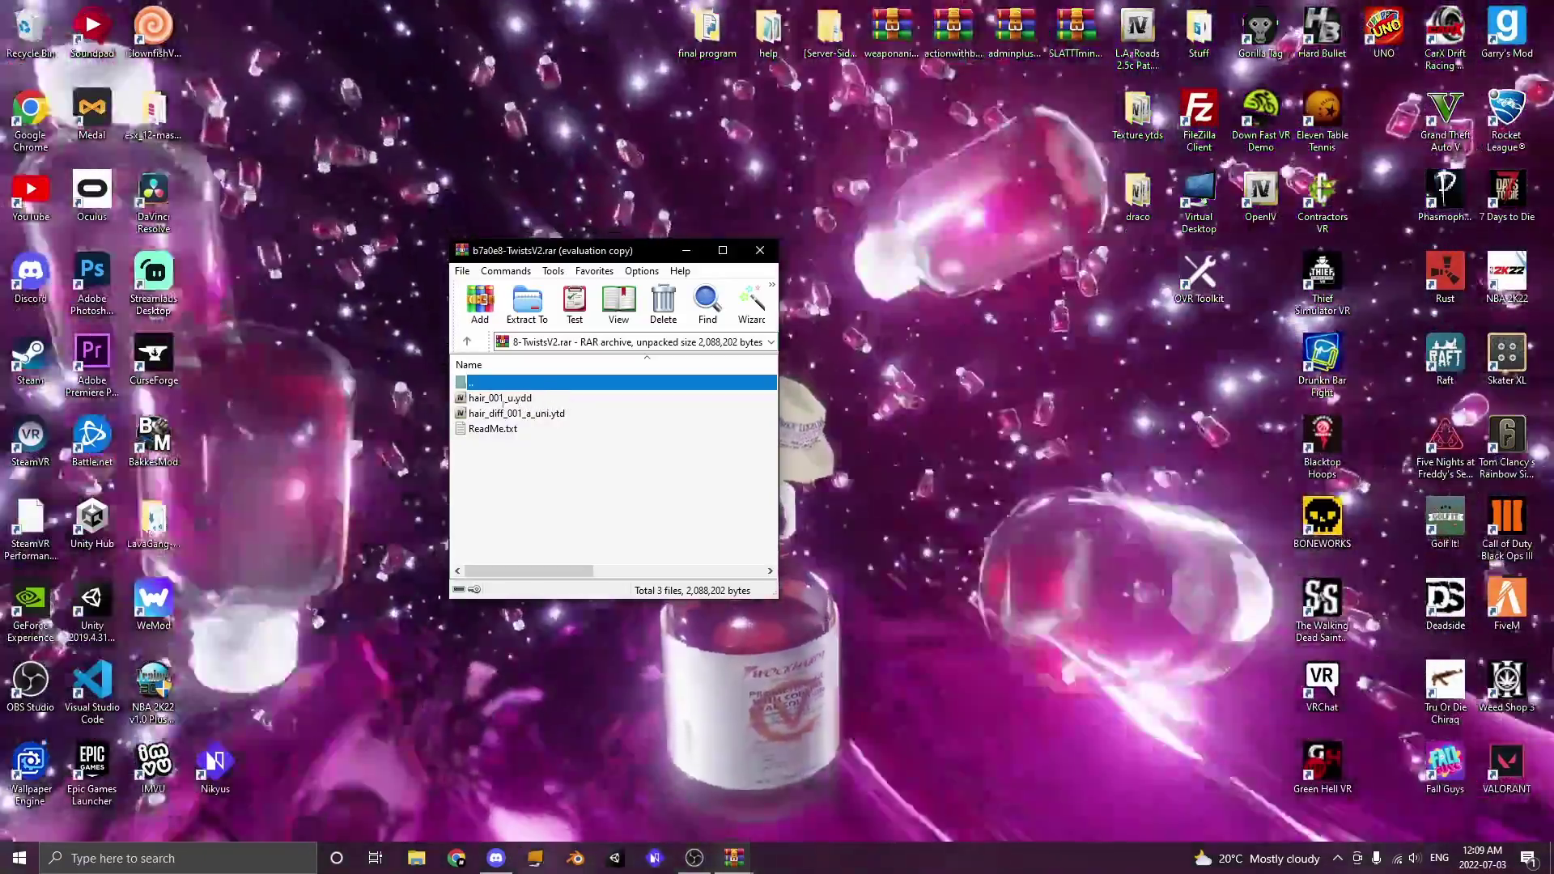
Step: Check the sizes of hair_001_u.ydd (1,264,023 bytes) and hair_diff_001_a_uni.ytd (823,634 bytes)
left_click(496, 400)
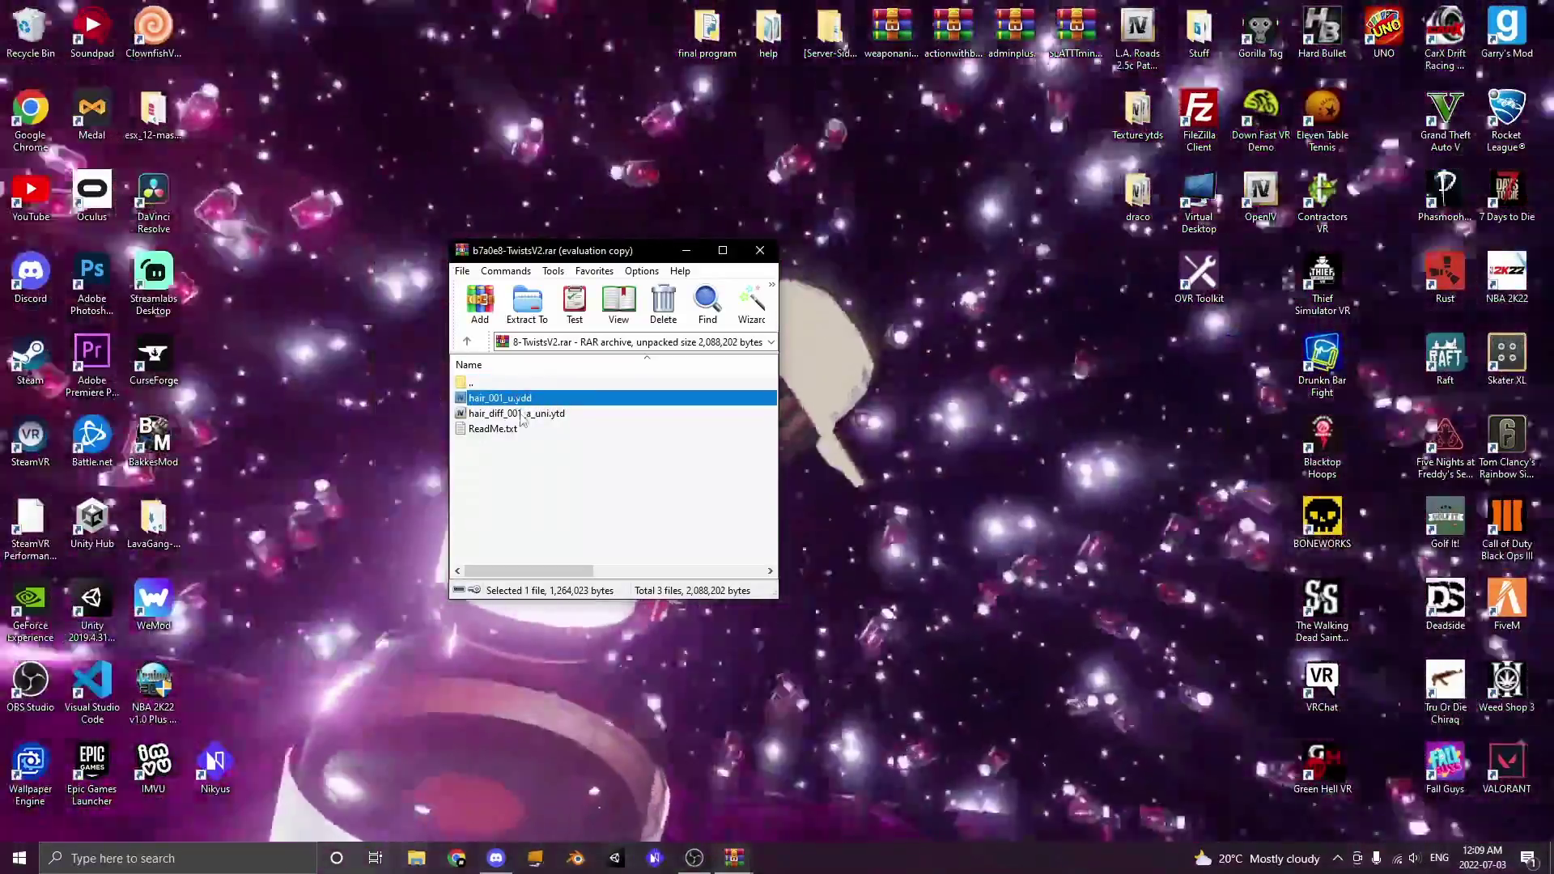
left_click(522, 415)
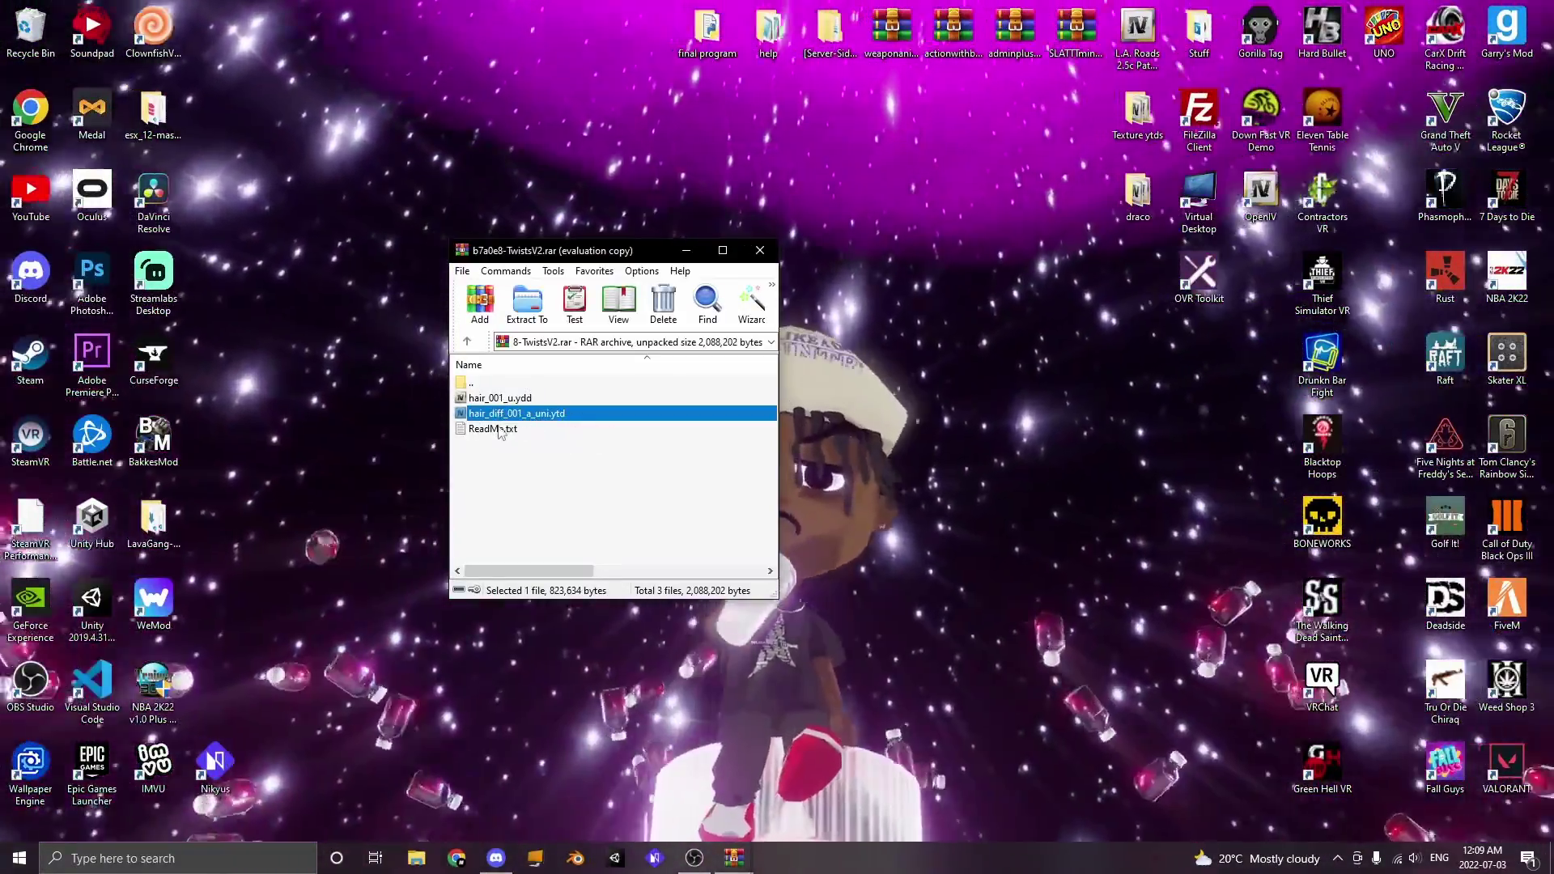
Step: Read ReadMe.txt, select the name mp_m_freemode_01_mp_m_gunrunning_hair_01, then close Notepad
double_click(493, 429)
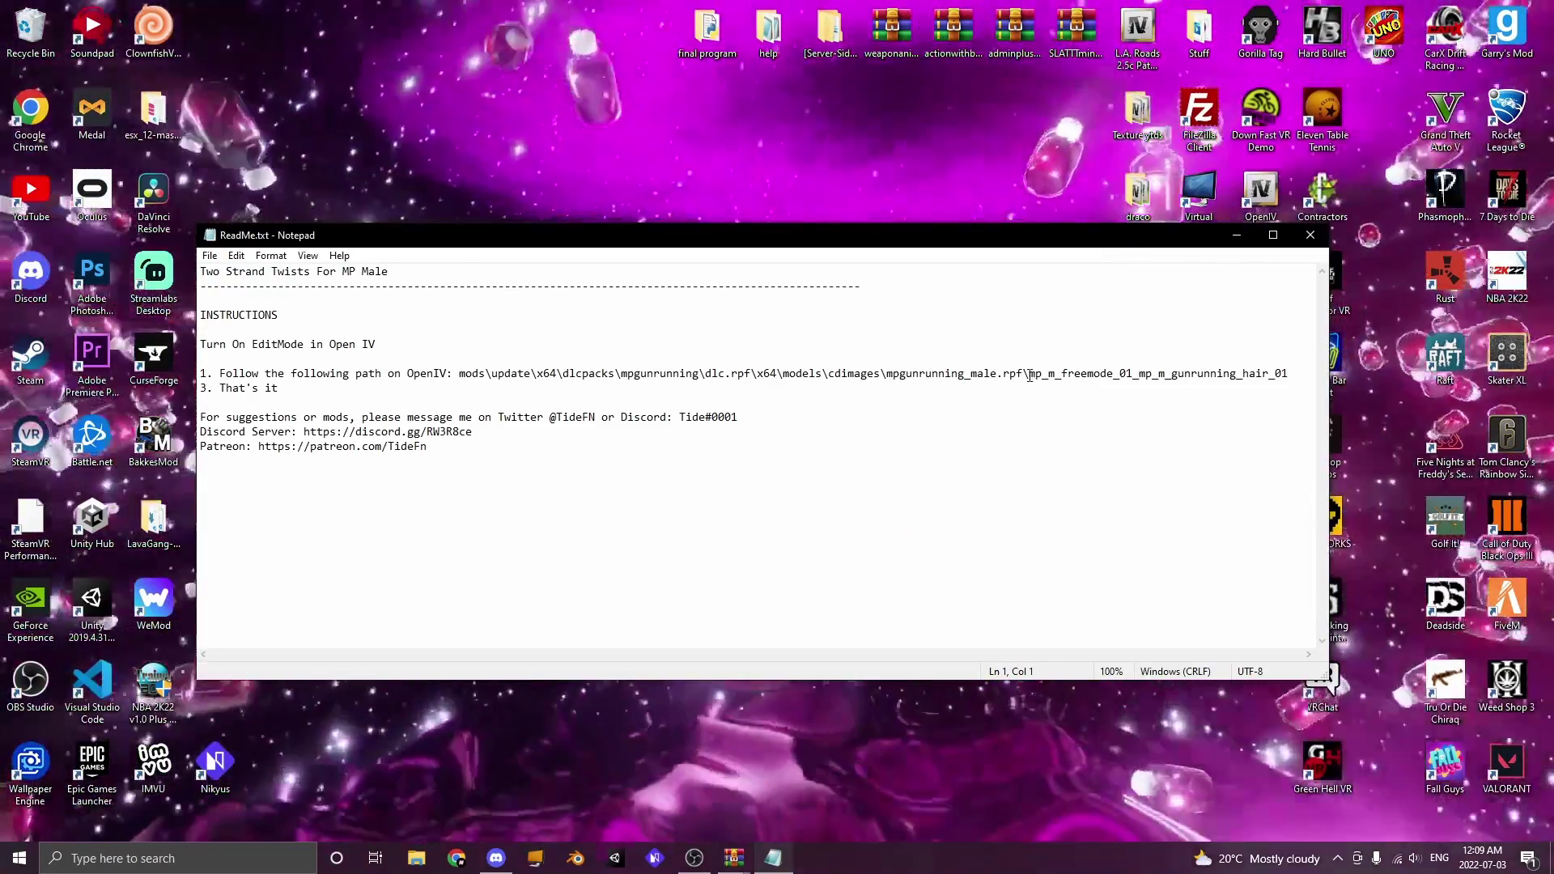
left_click_drag(1029, 375, 1290, 374)
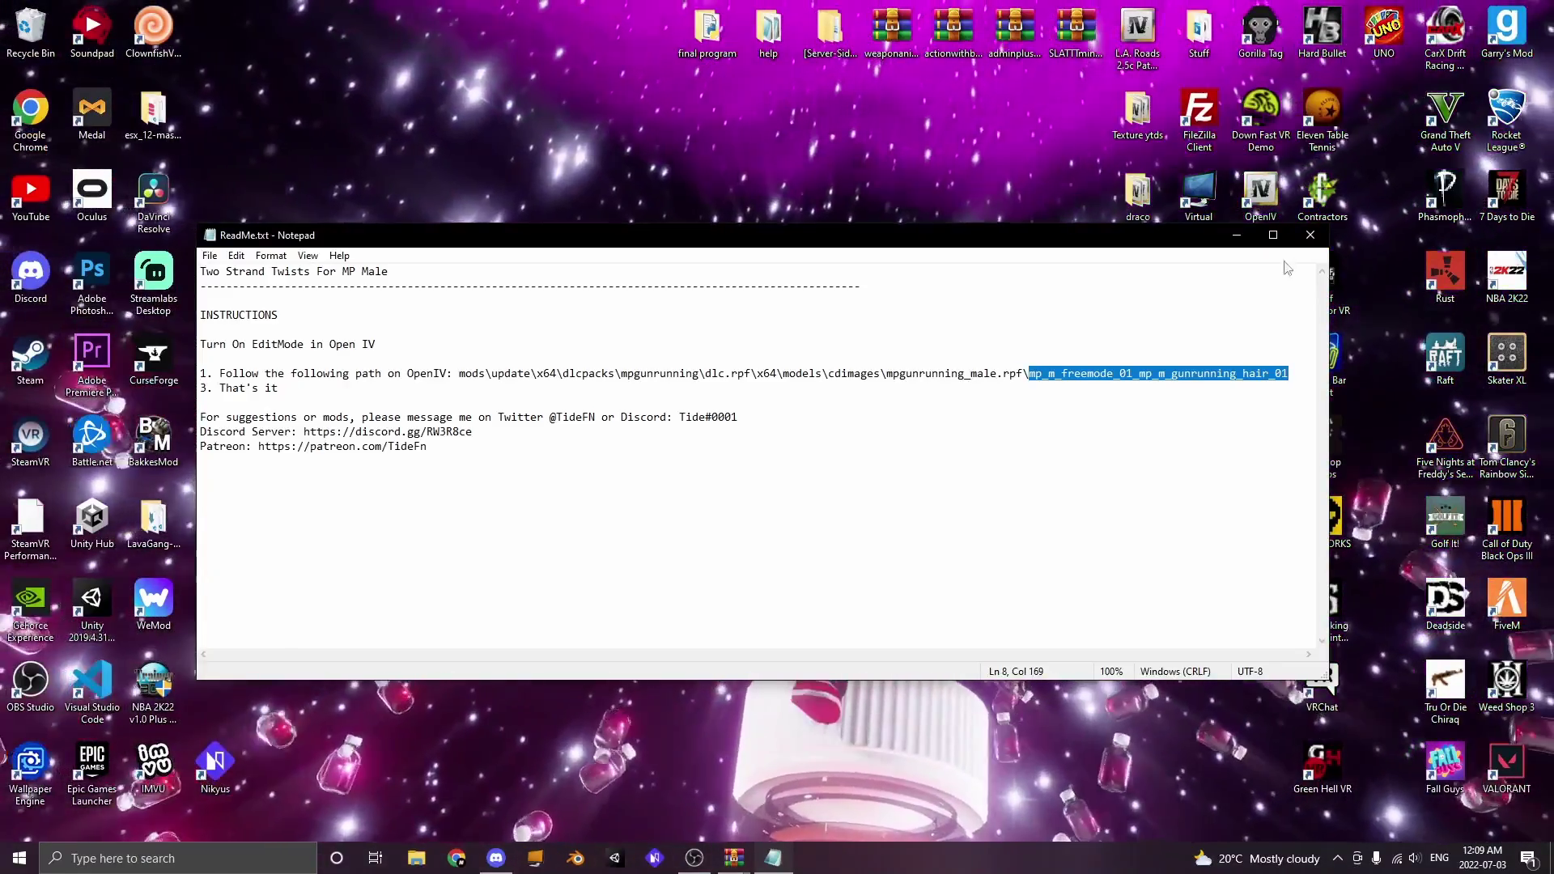
left_click(1310, 235)
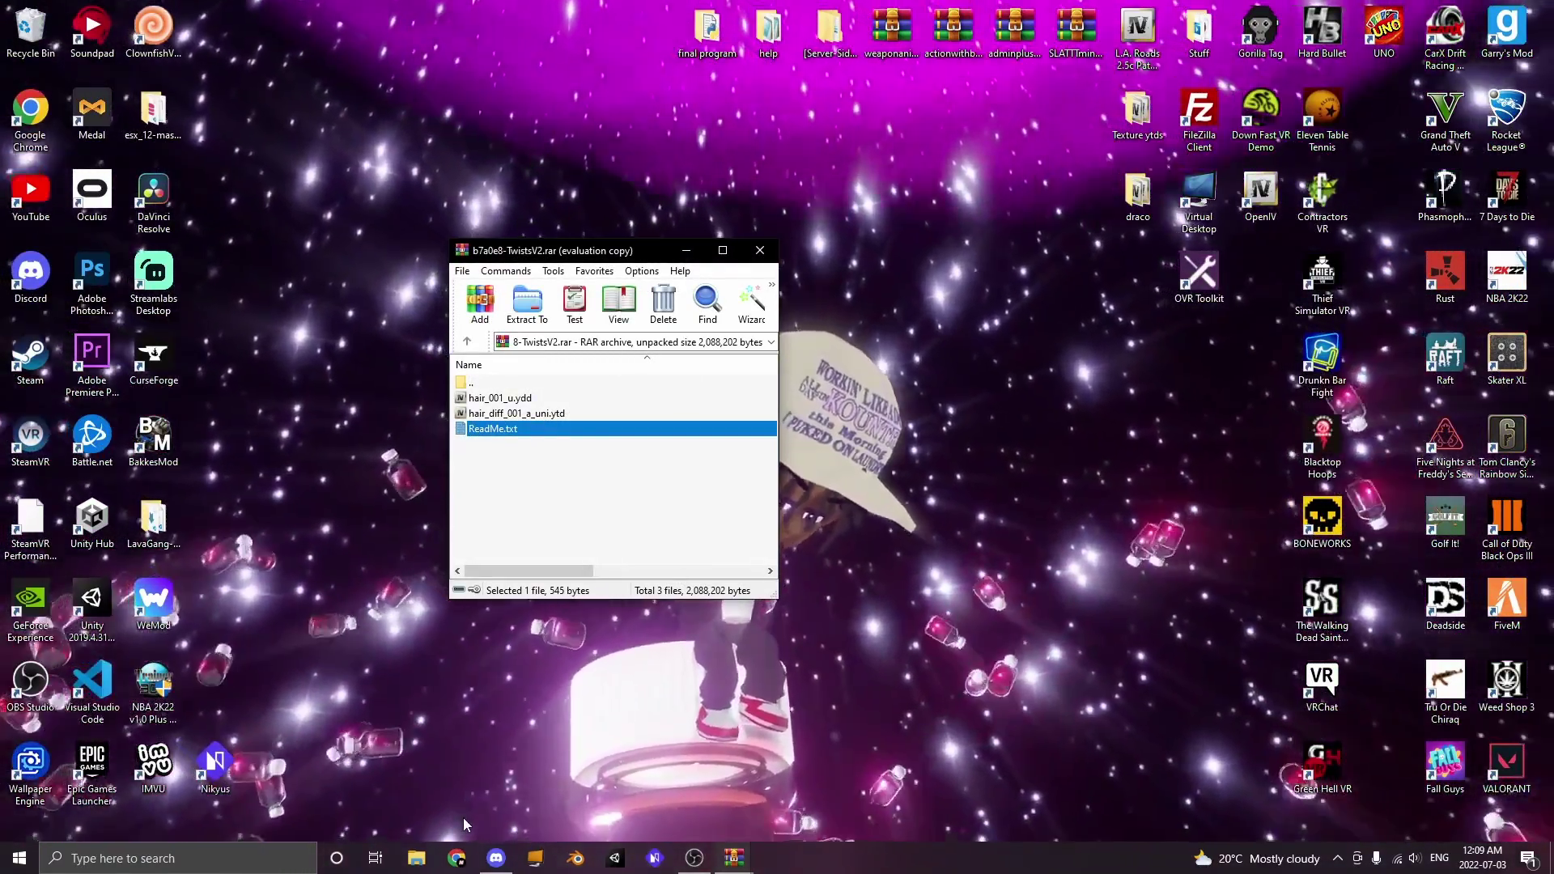
Step: Filter the GTA V Asset Gallery to Male HAIR, showing mp_m_freemode_01_hair_000 through hair_015
left_click(456, 858)
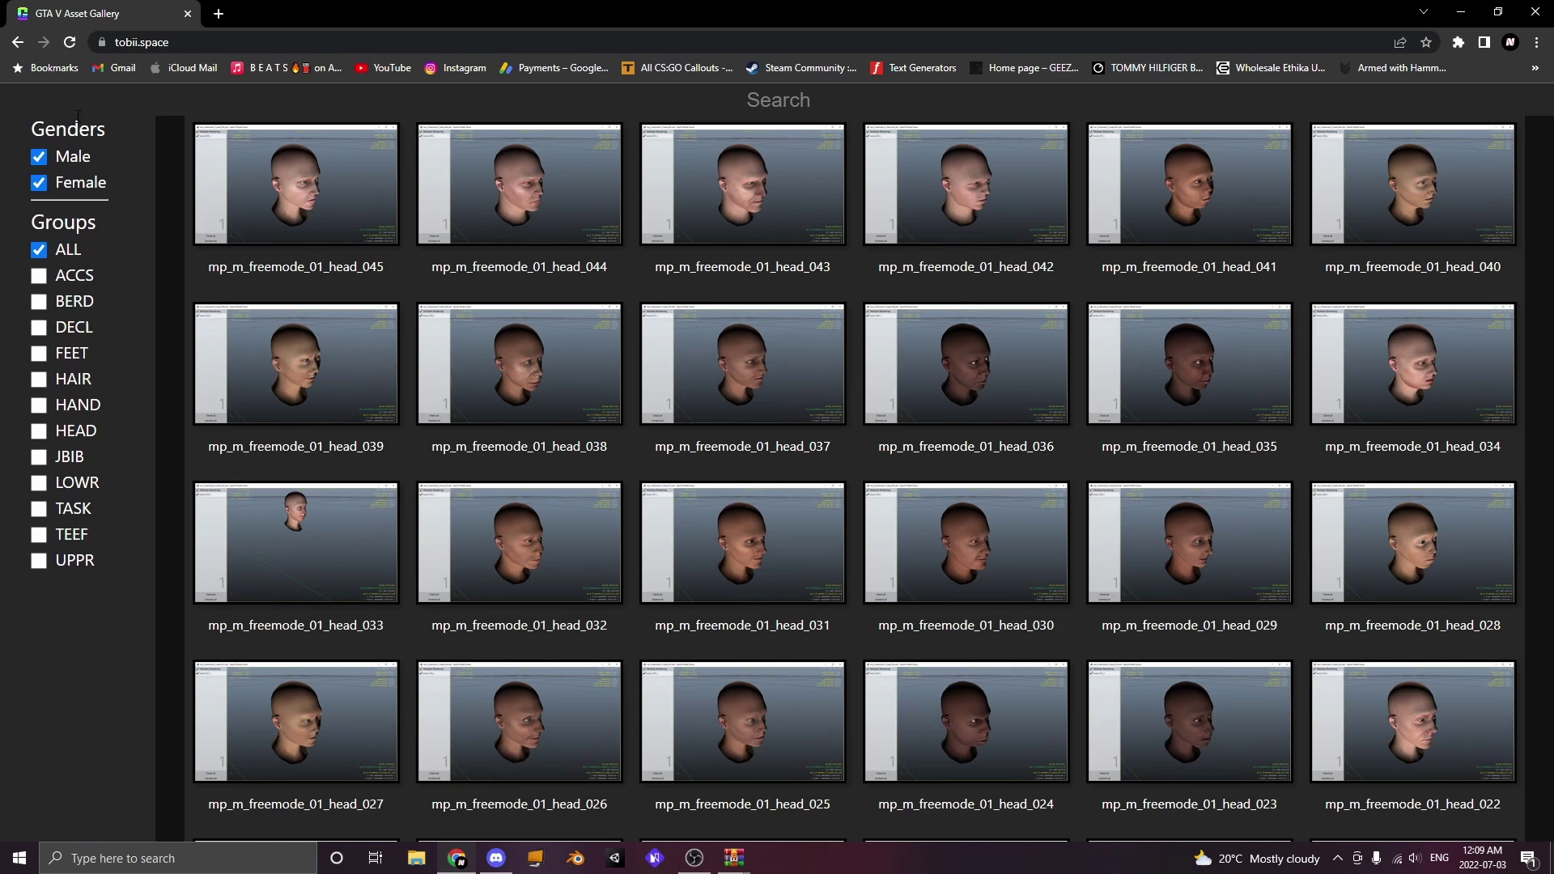
left_click(40, 185)
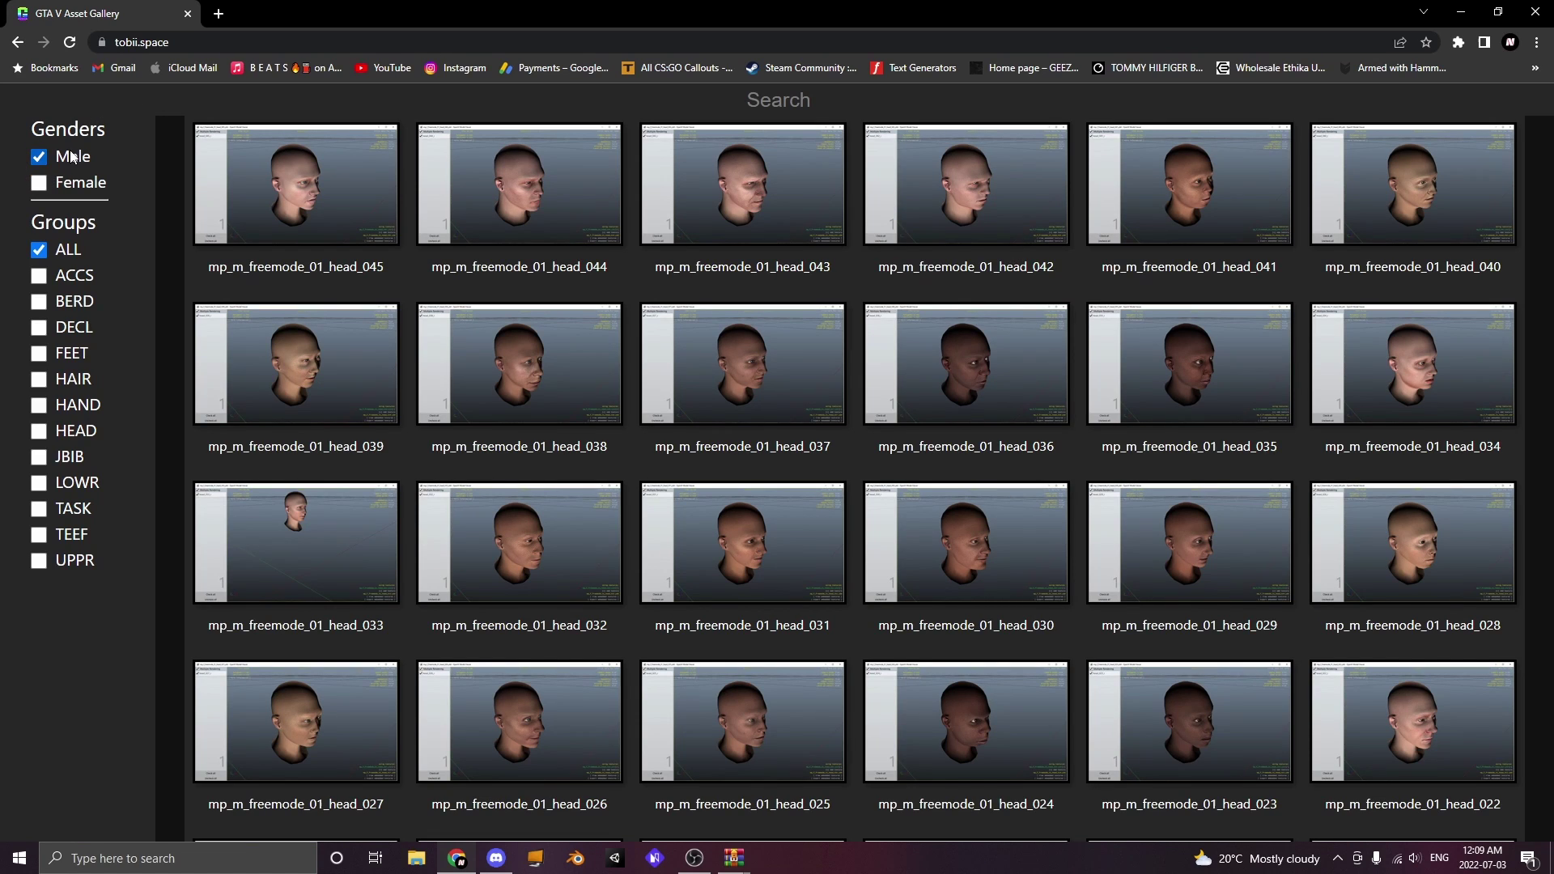
left_click(43, 183)
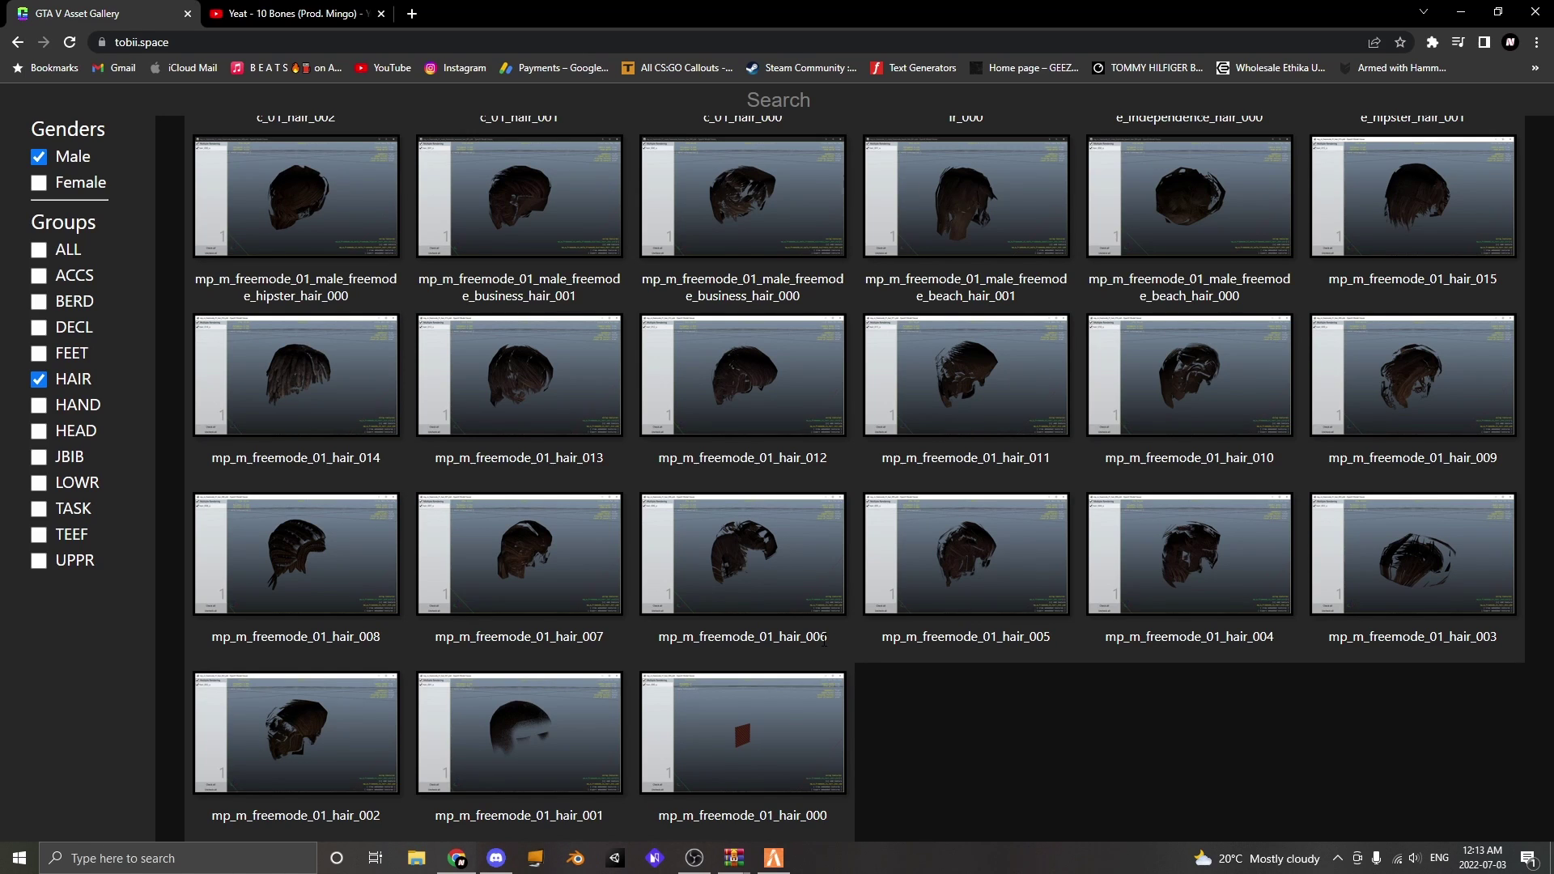
Step: Check the character's current vMenu hair style in GTA V, then bring back WinRAR and FileZilla
left_click(774, 857)
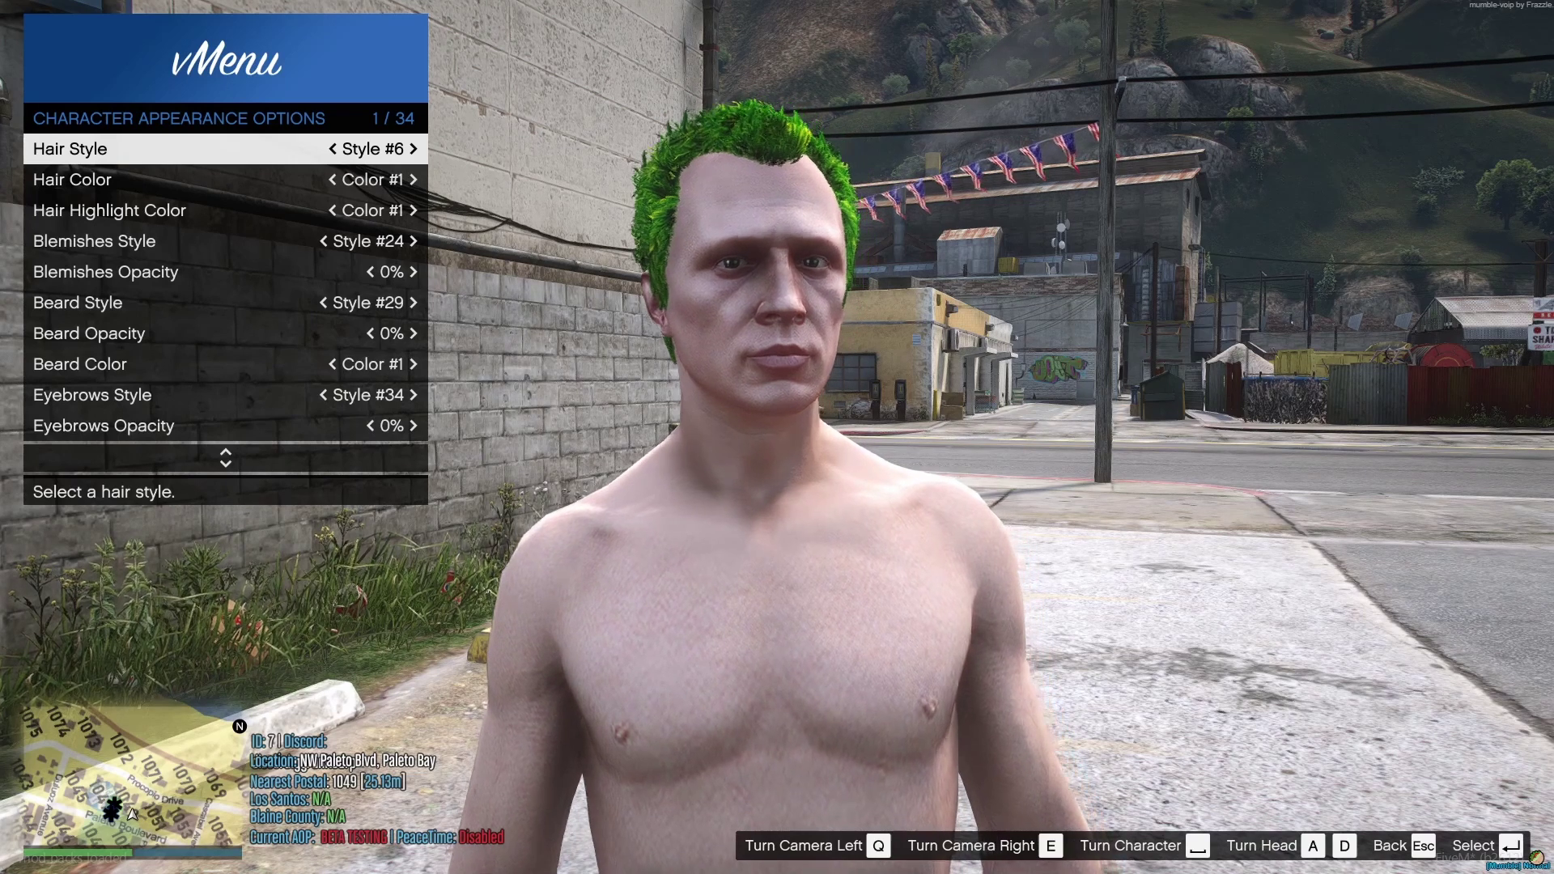
key("alt+Tab")
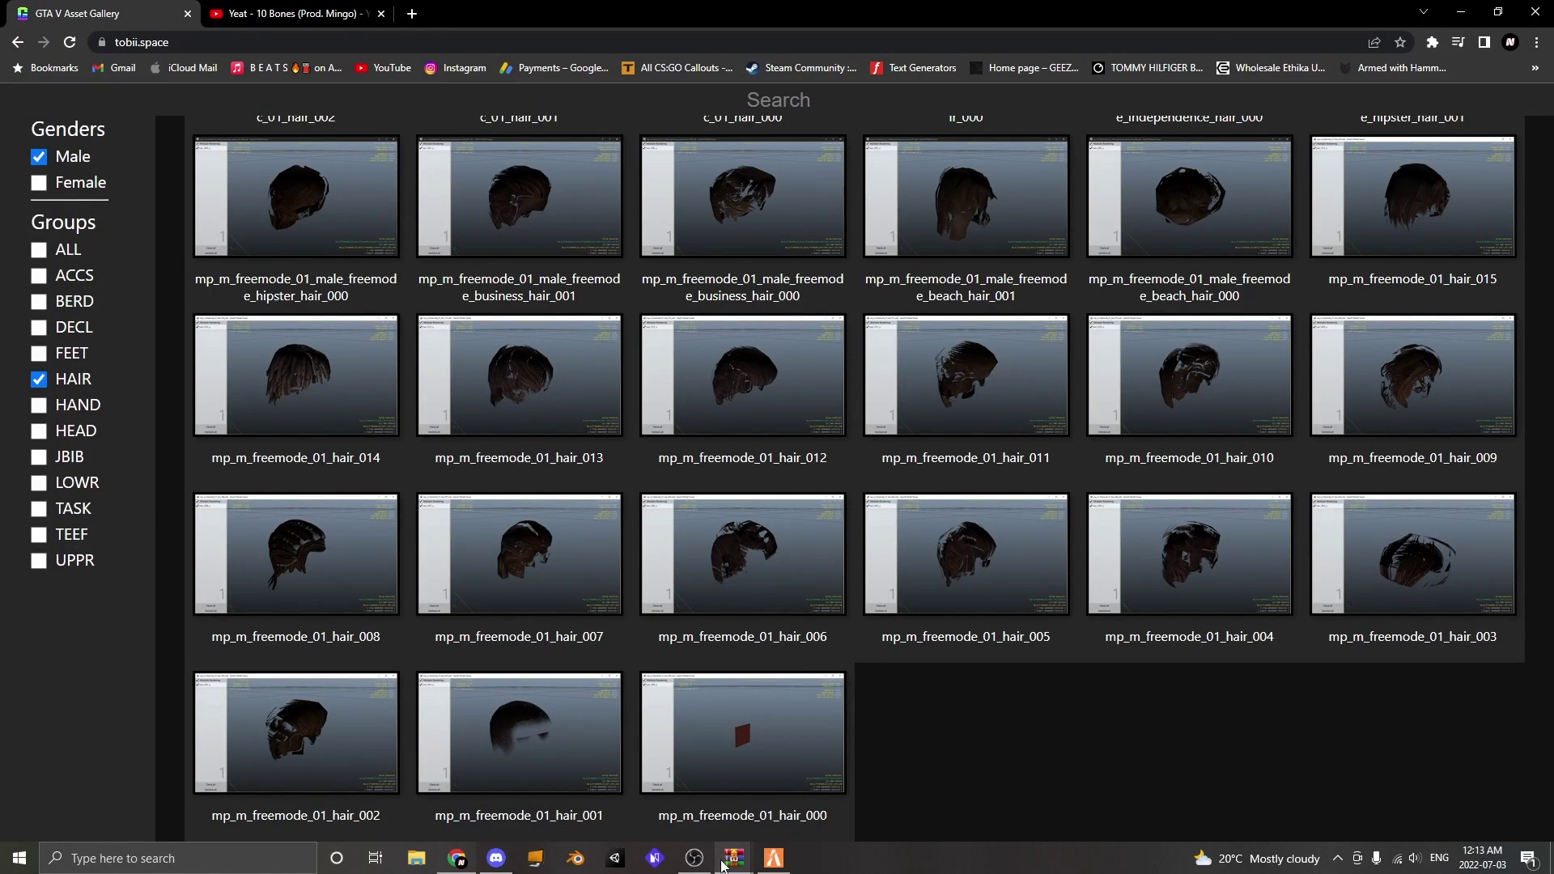
mouse_move(722, 864)
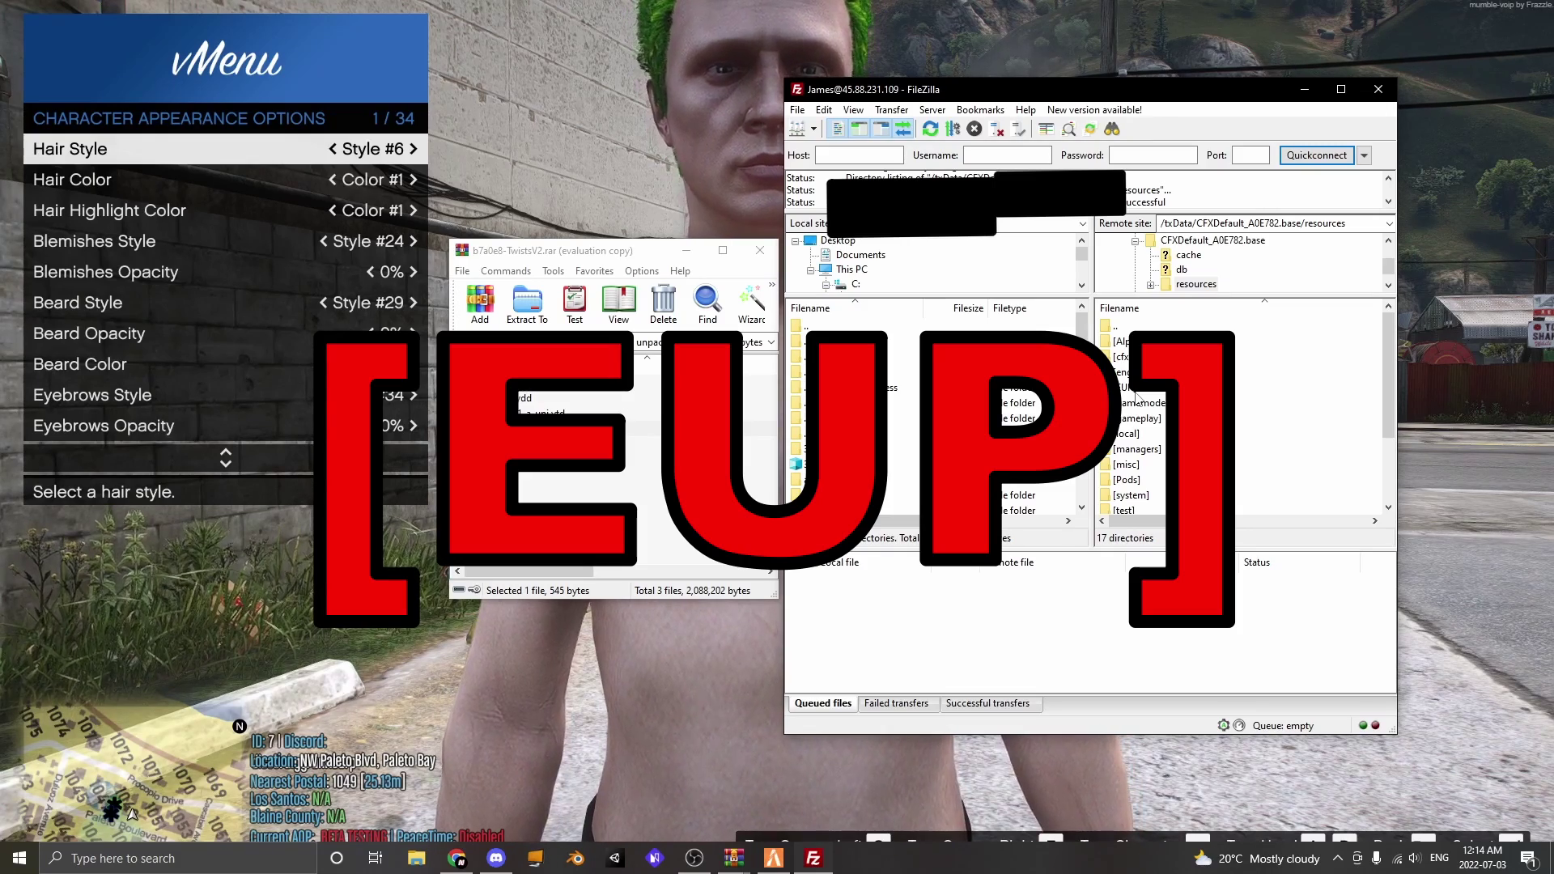
Step: Navigate the remote pane to [EUP]/eup-stream/stream, listing its 3536 files
double_click(1136, 388)
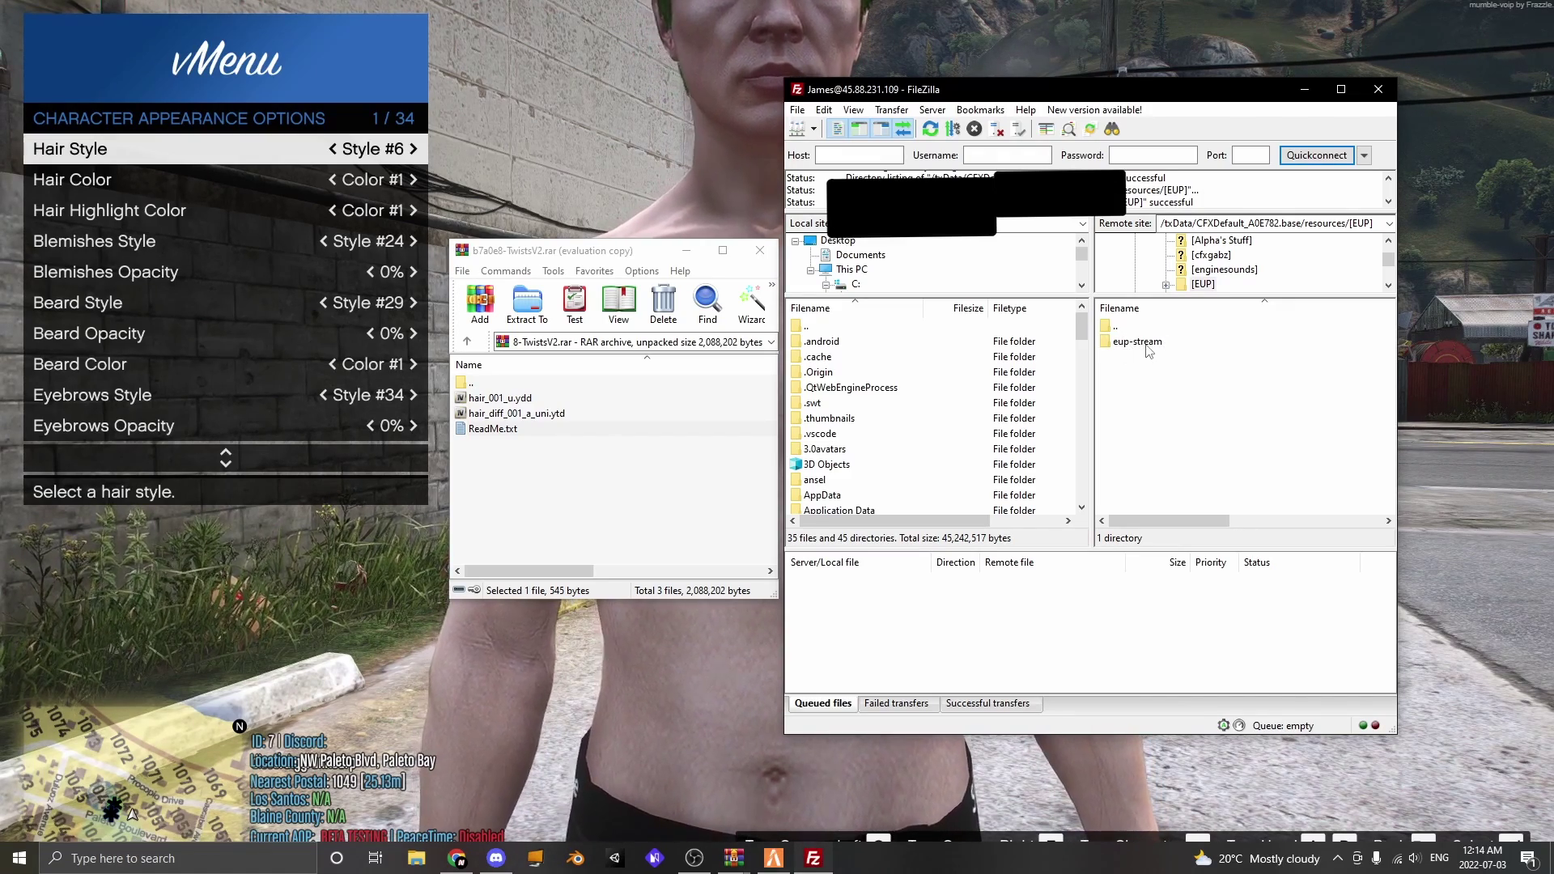
double_click(1137, 343)
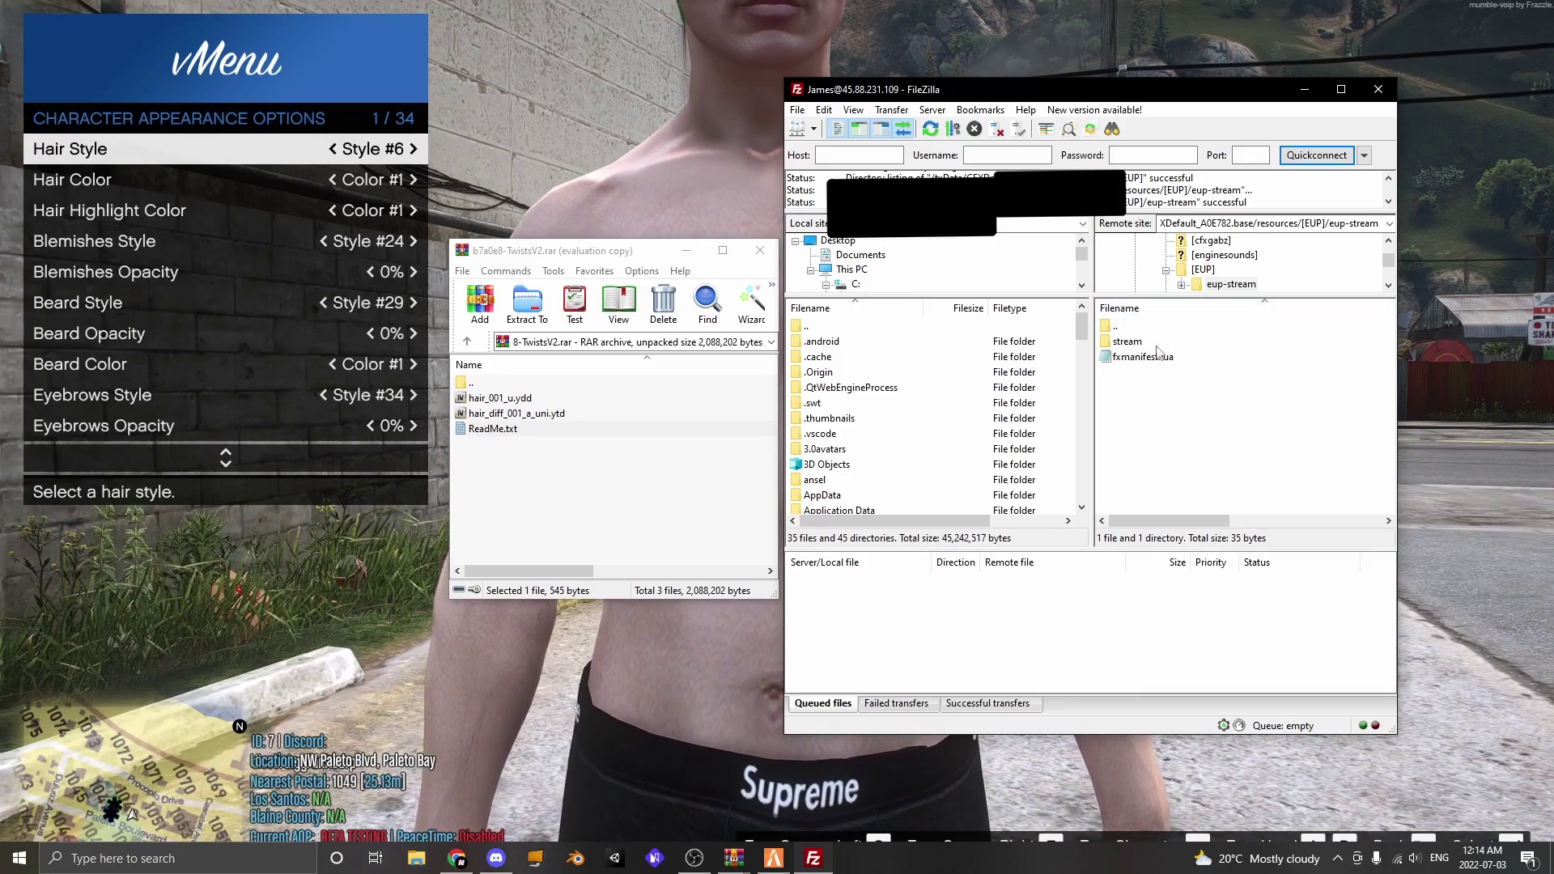
left_click(1200, 272)
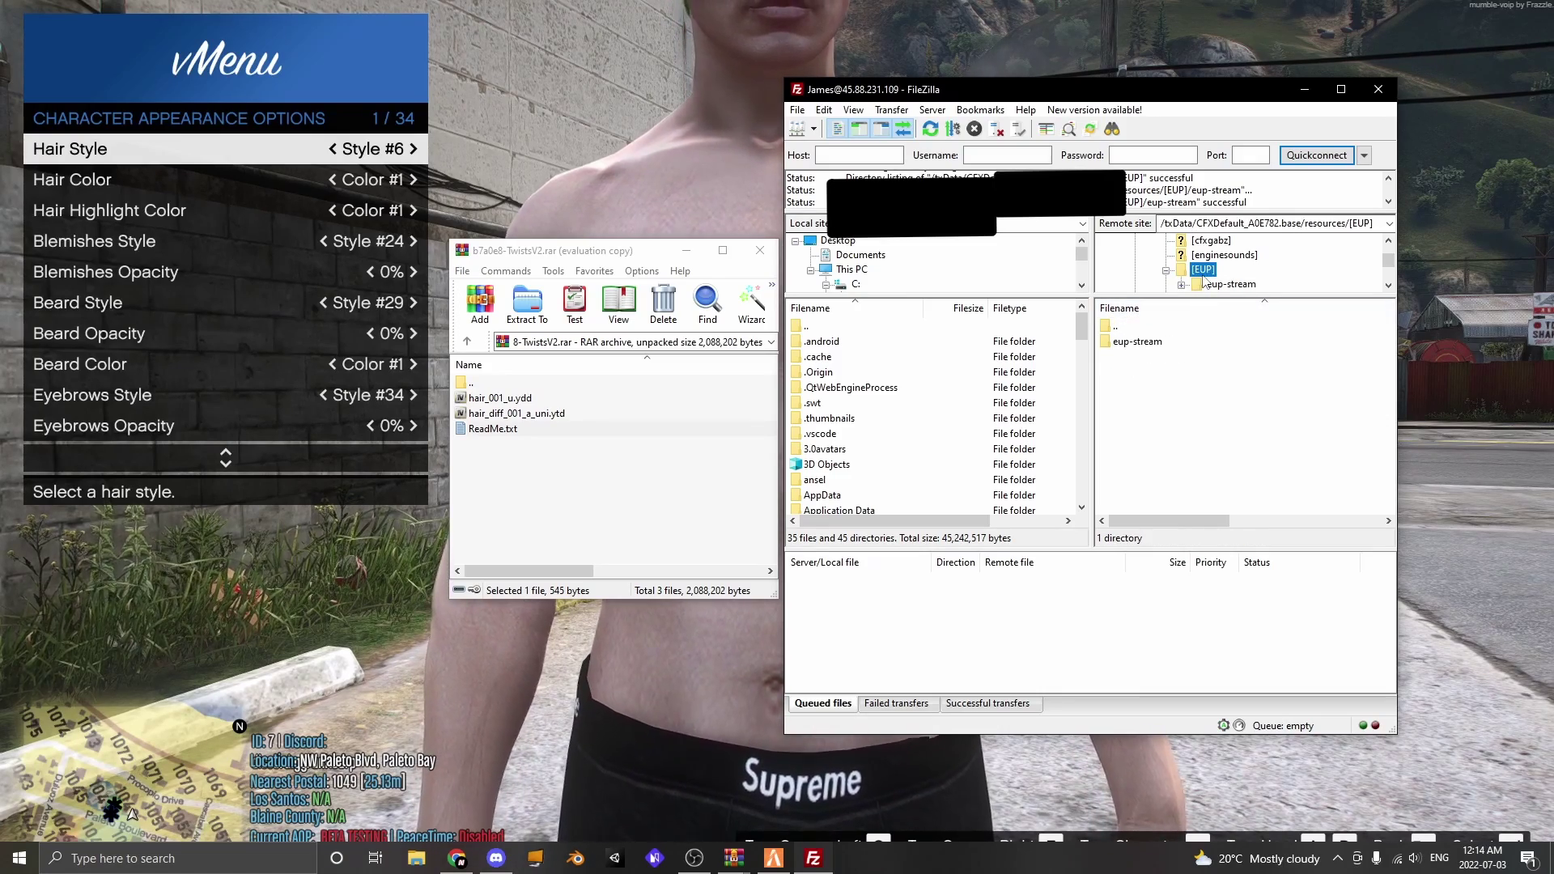
double_click(1148, 327)
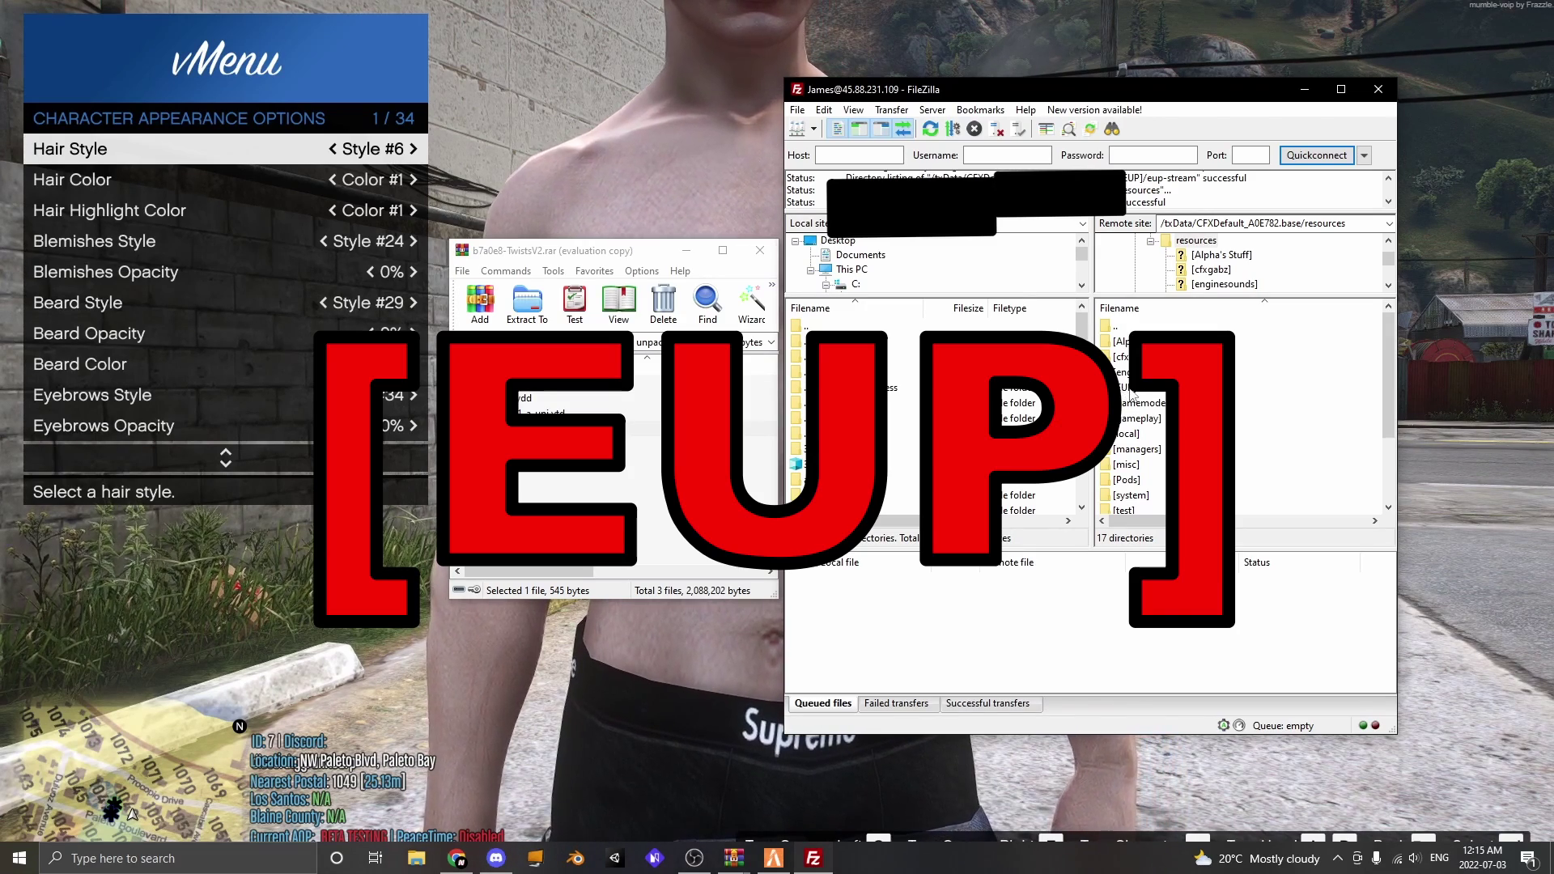
double_click(1126, 389)
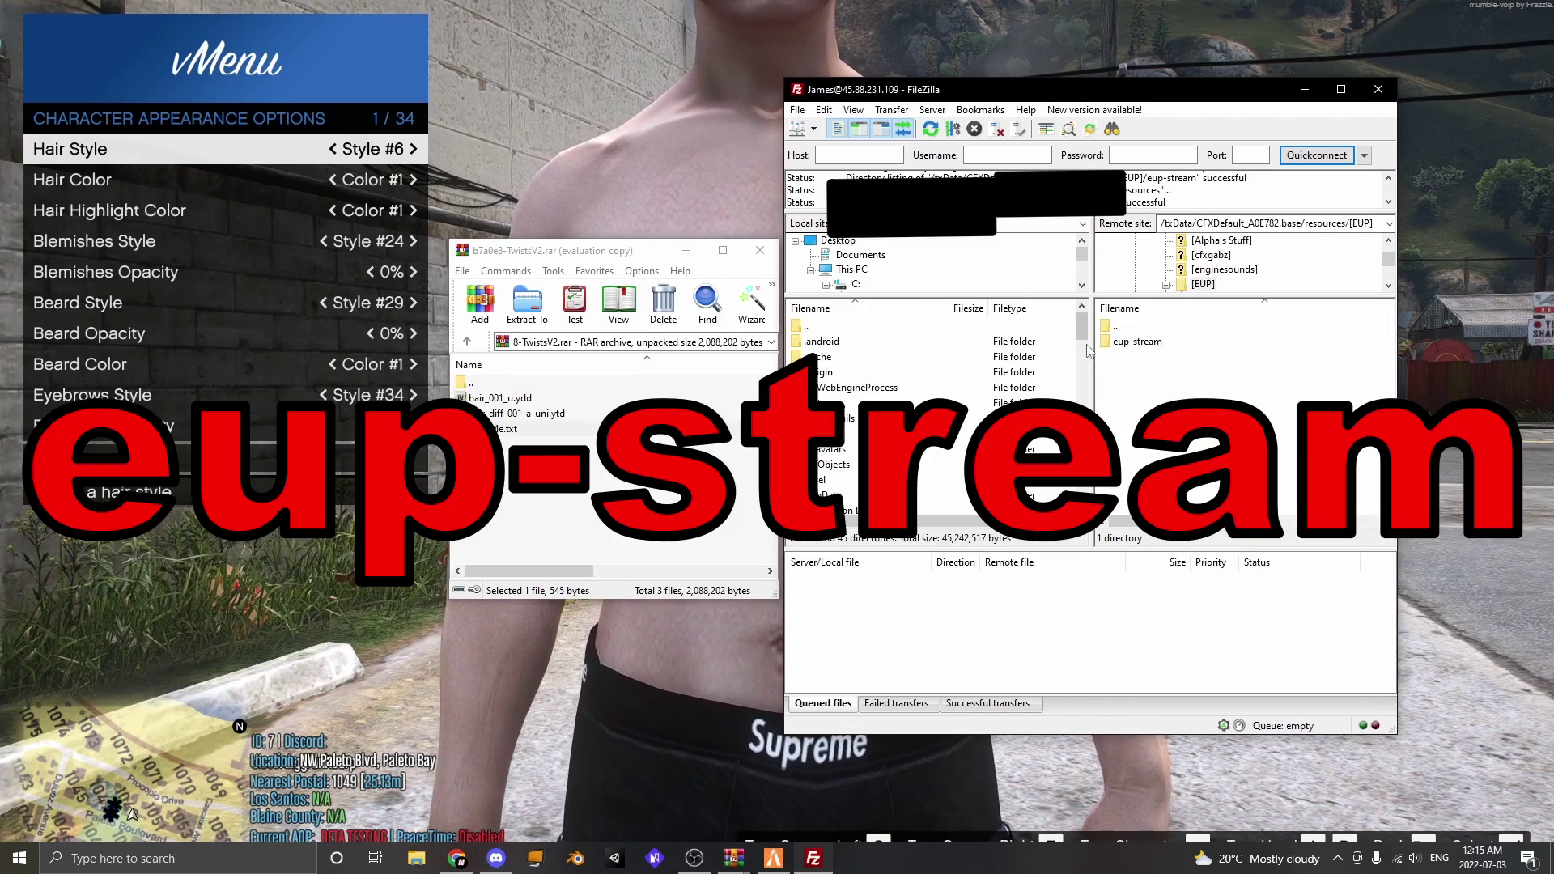
double_click(1137, 341)
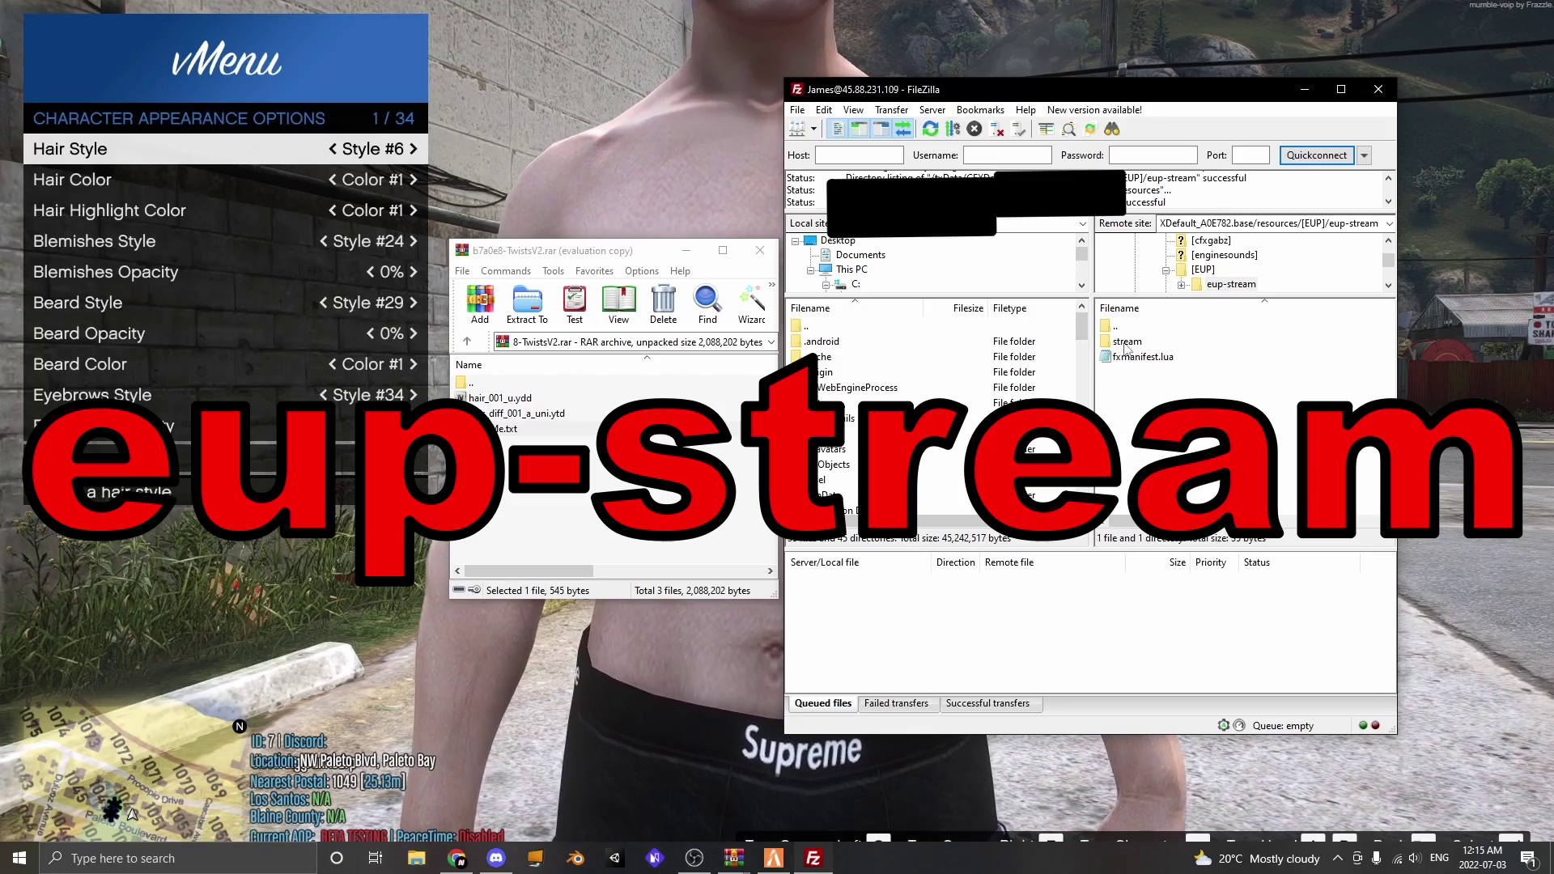
double_click(1151, 342)
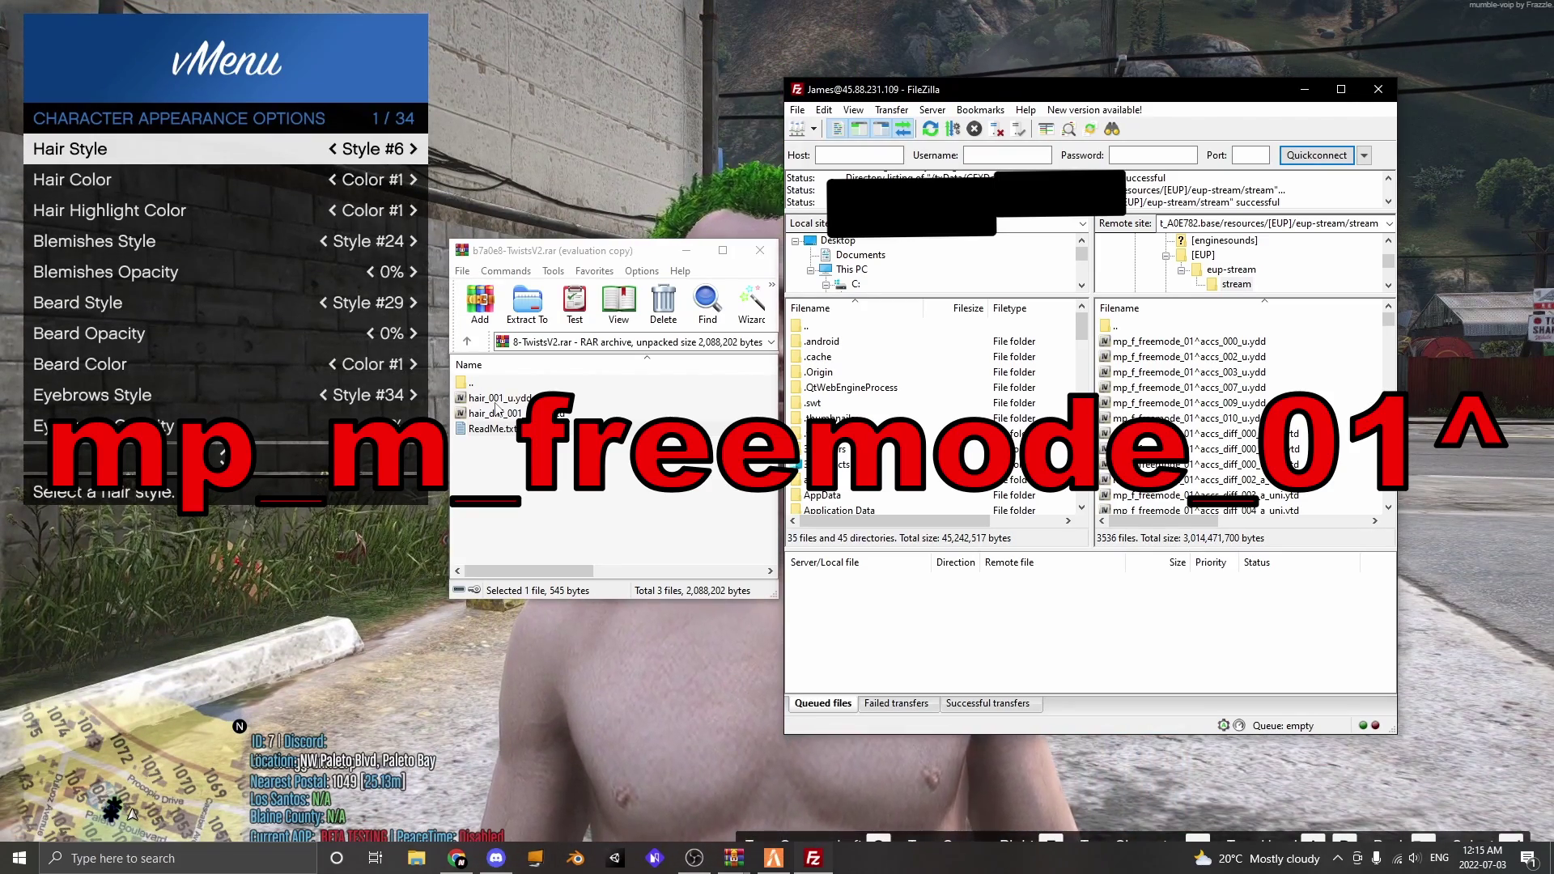
Step: Rename hair_001_u.ydd to mp_m_freemode_01^hair_006_u.ydd in the archive
left_click(496, 399)
left_click(496, 401)
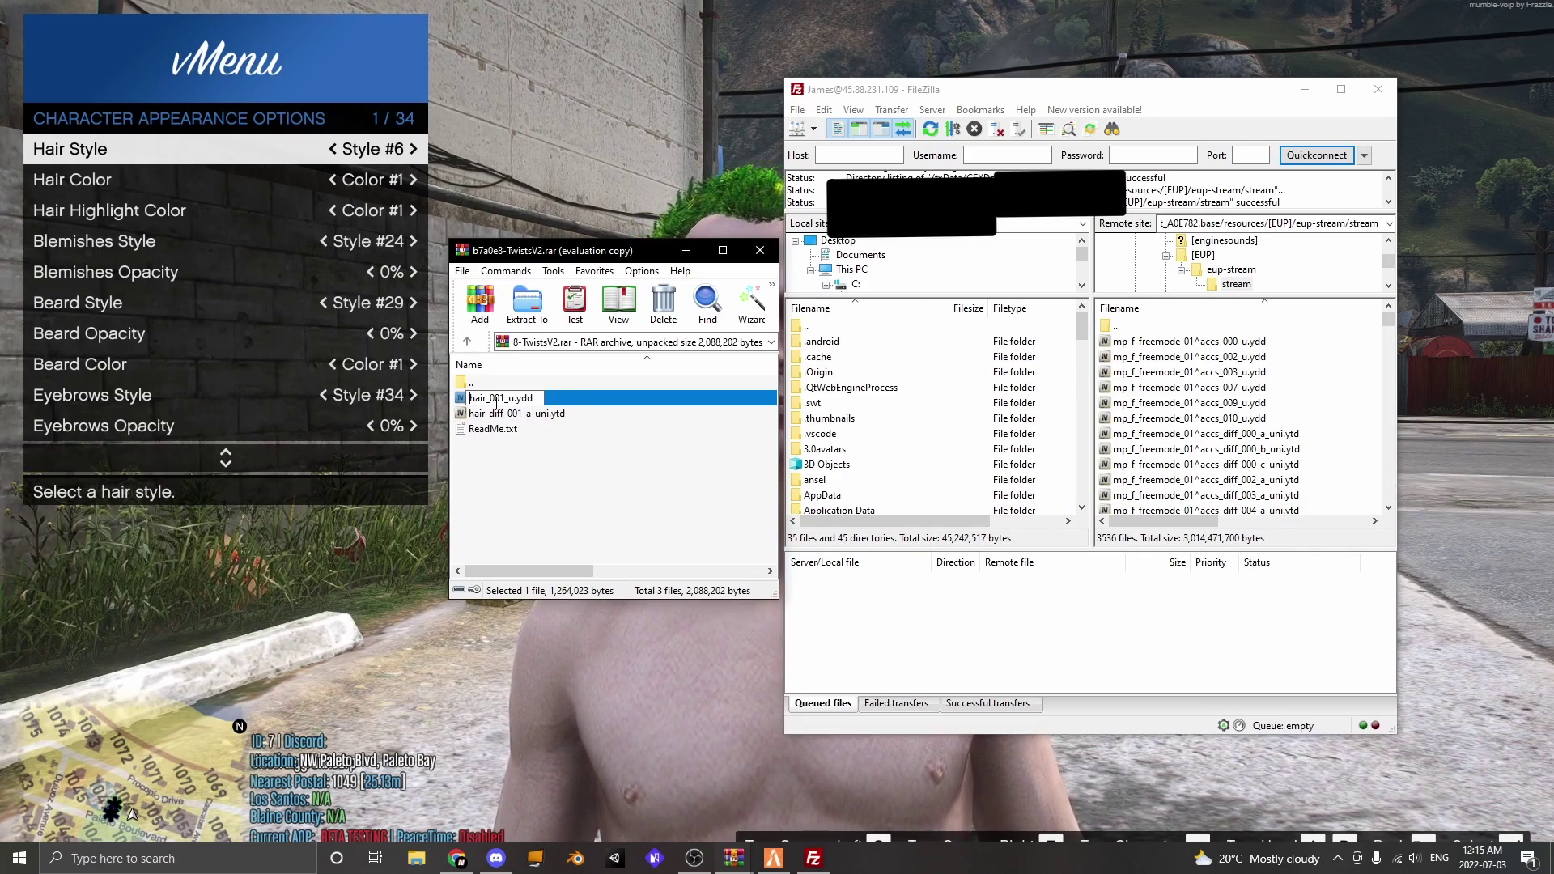
type("mp_m_")
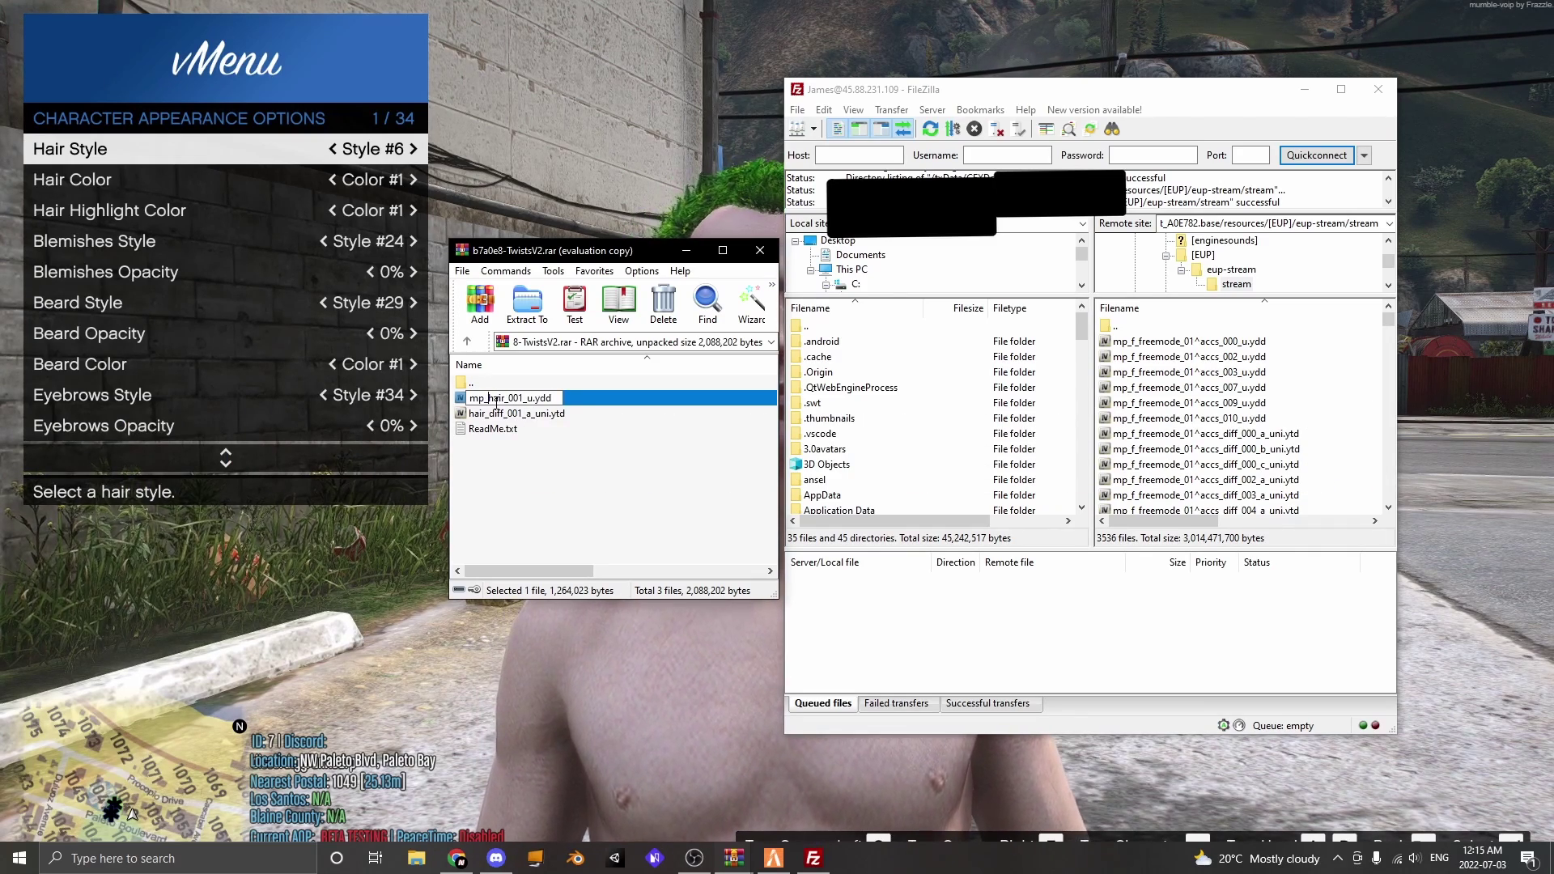
type("_m")
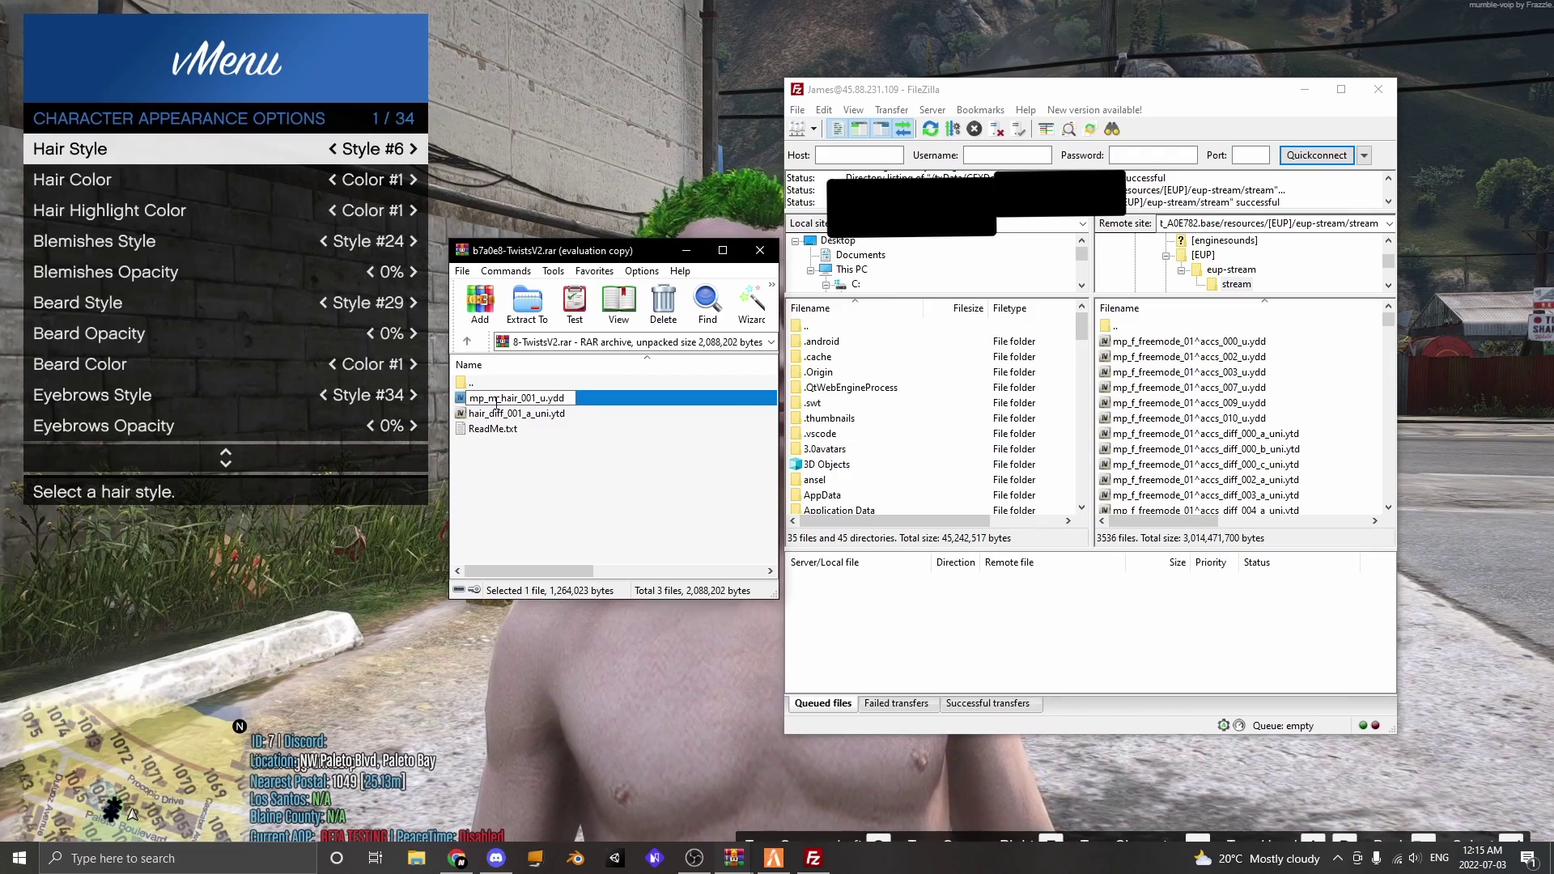
type("freemode")
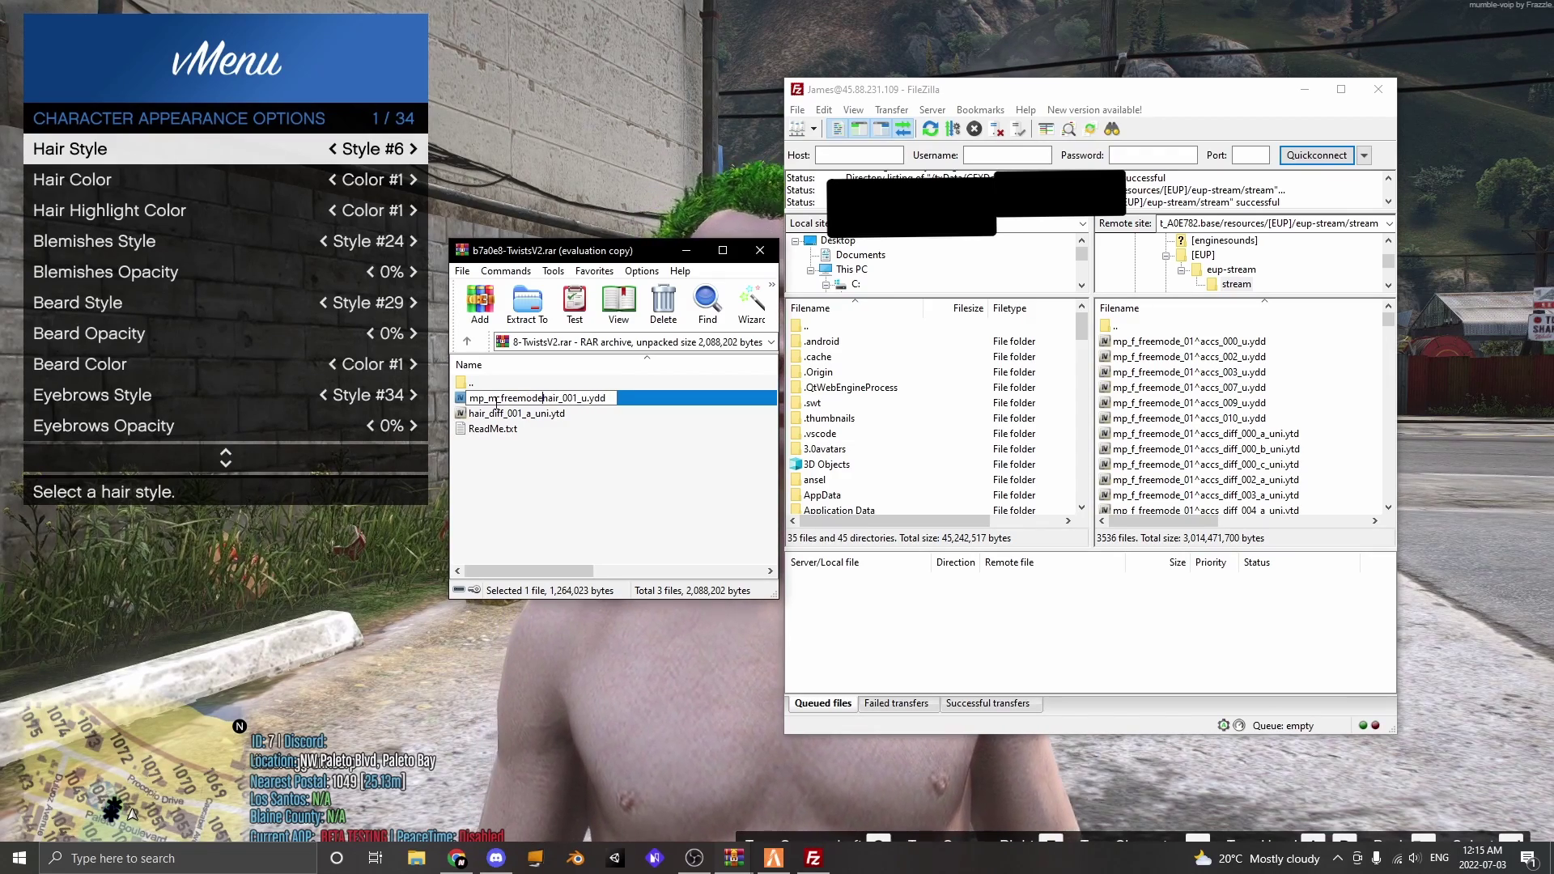
type("_0")
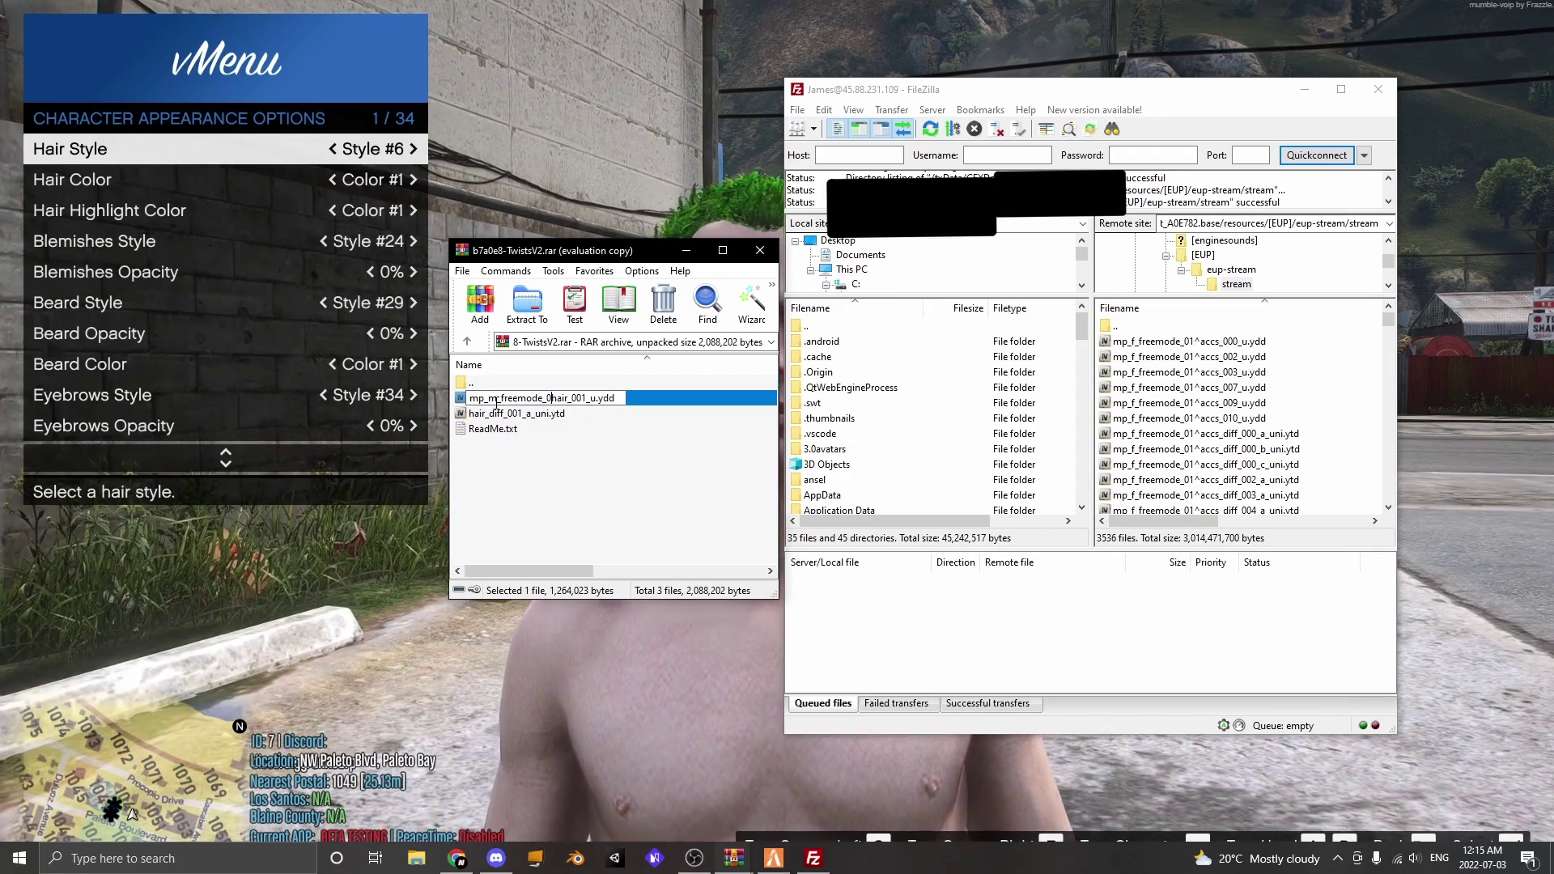
type("1")
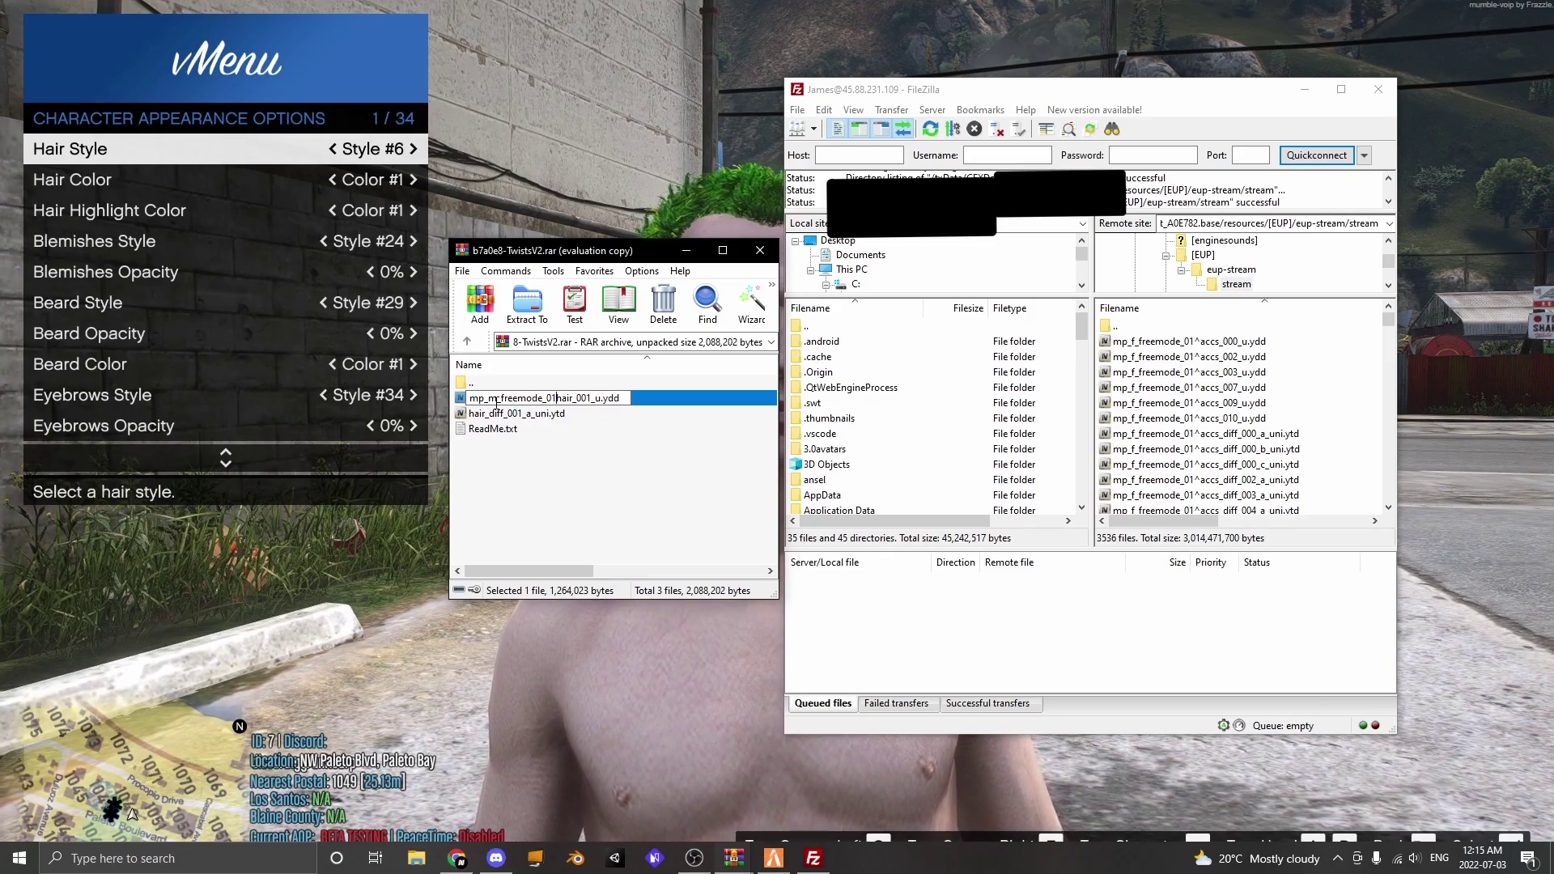
type("^")
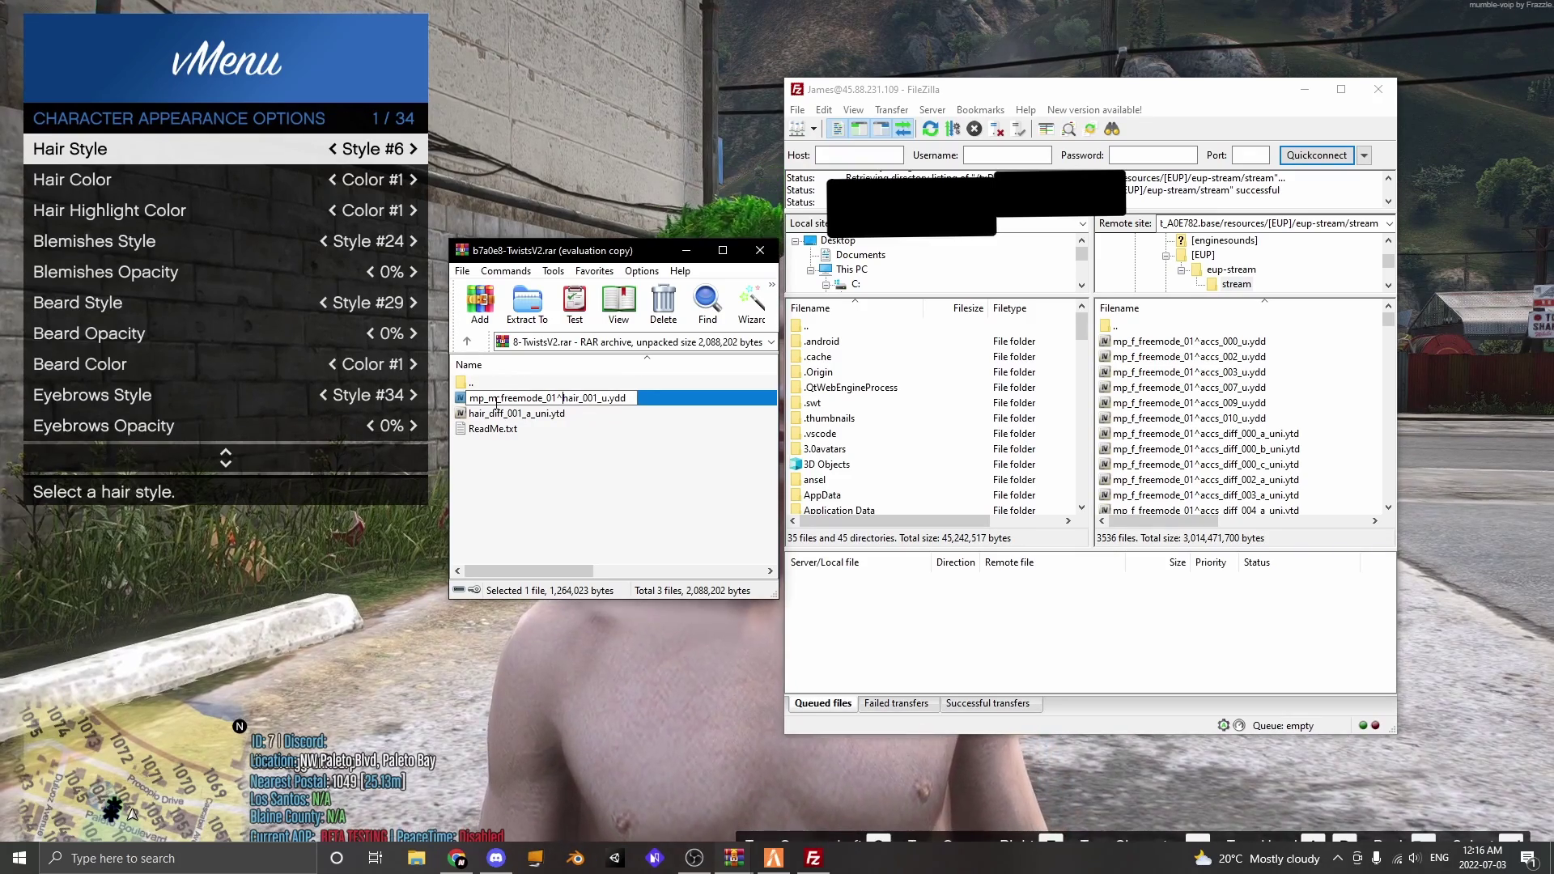
left_click(595, 398)
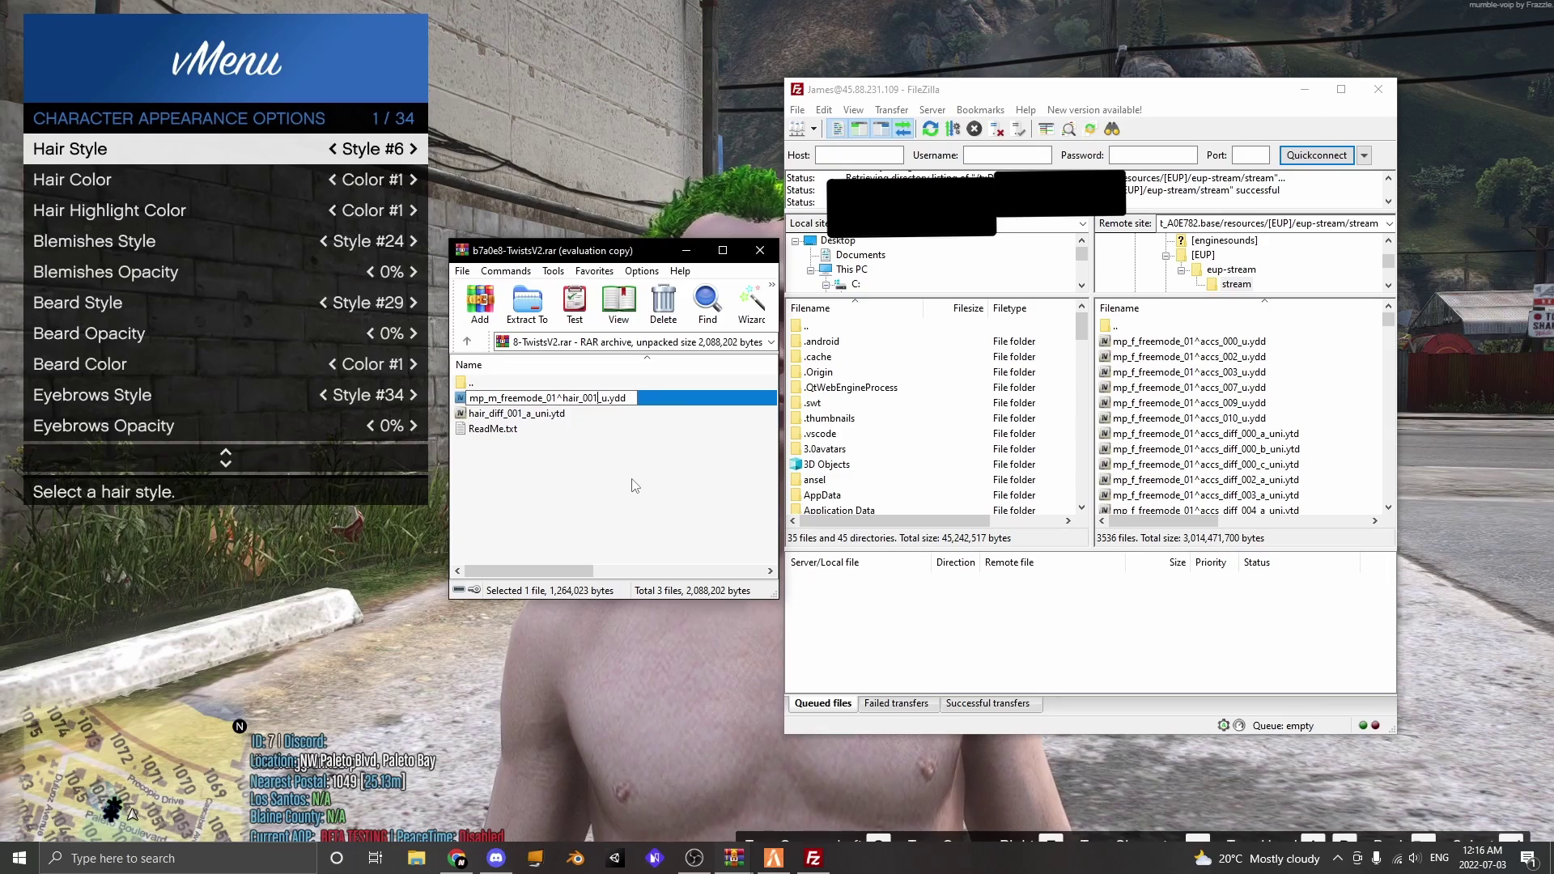
key("BackSpace")
type("6")
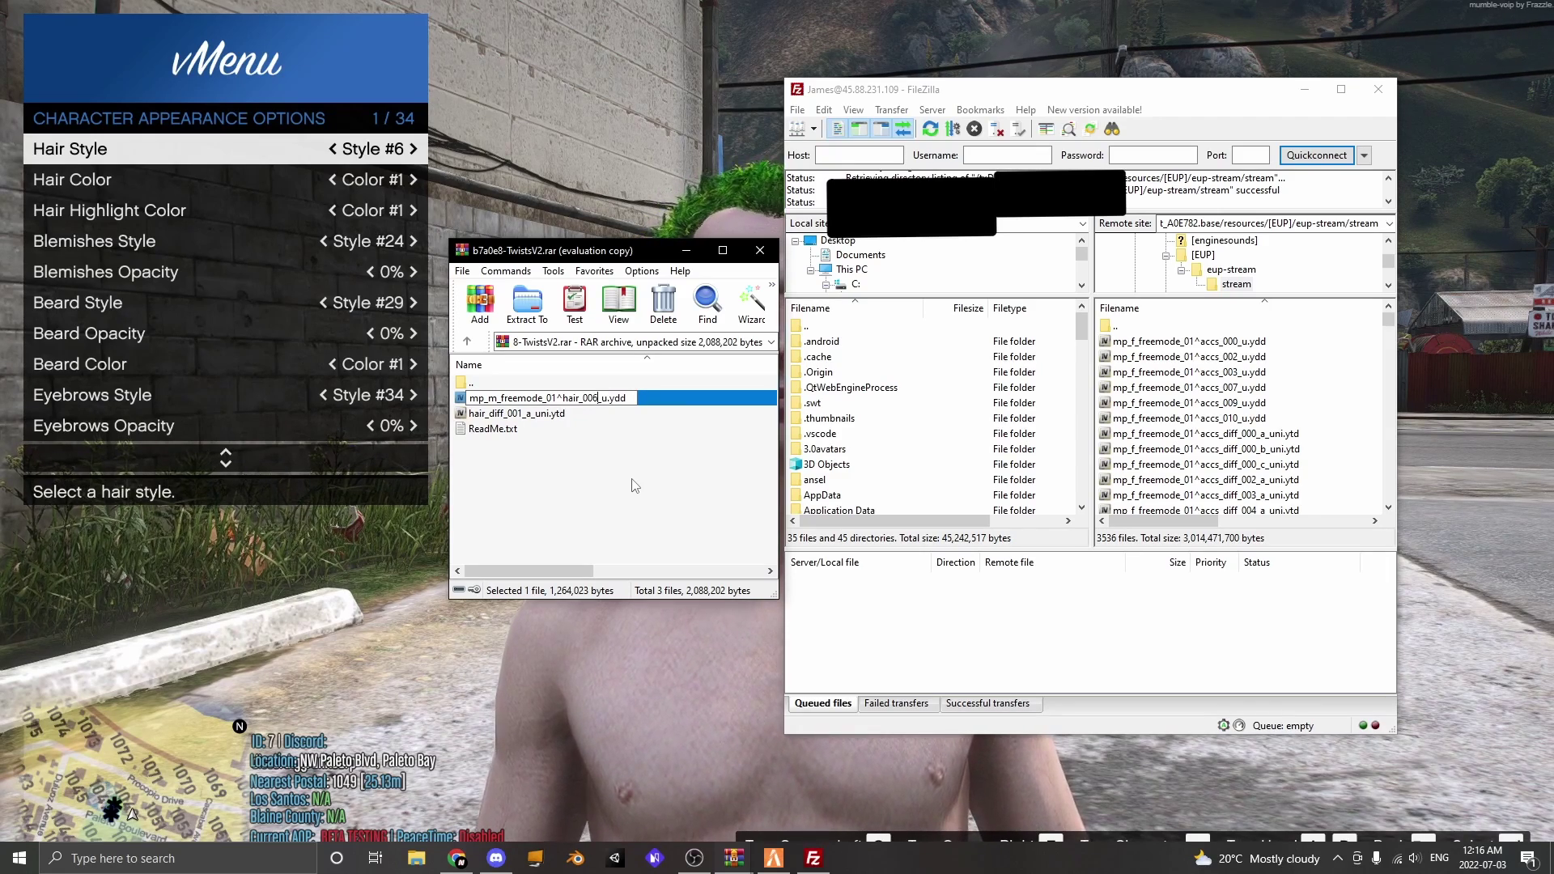
Step: Rename hair_diff_001_a_uni.ytd to mp_m_freemode_01^hair_diff_006_a_uni.ytd
left_click(515, 414)
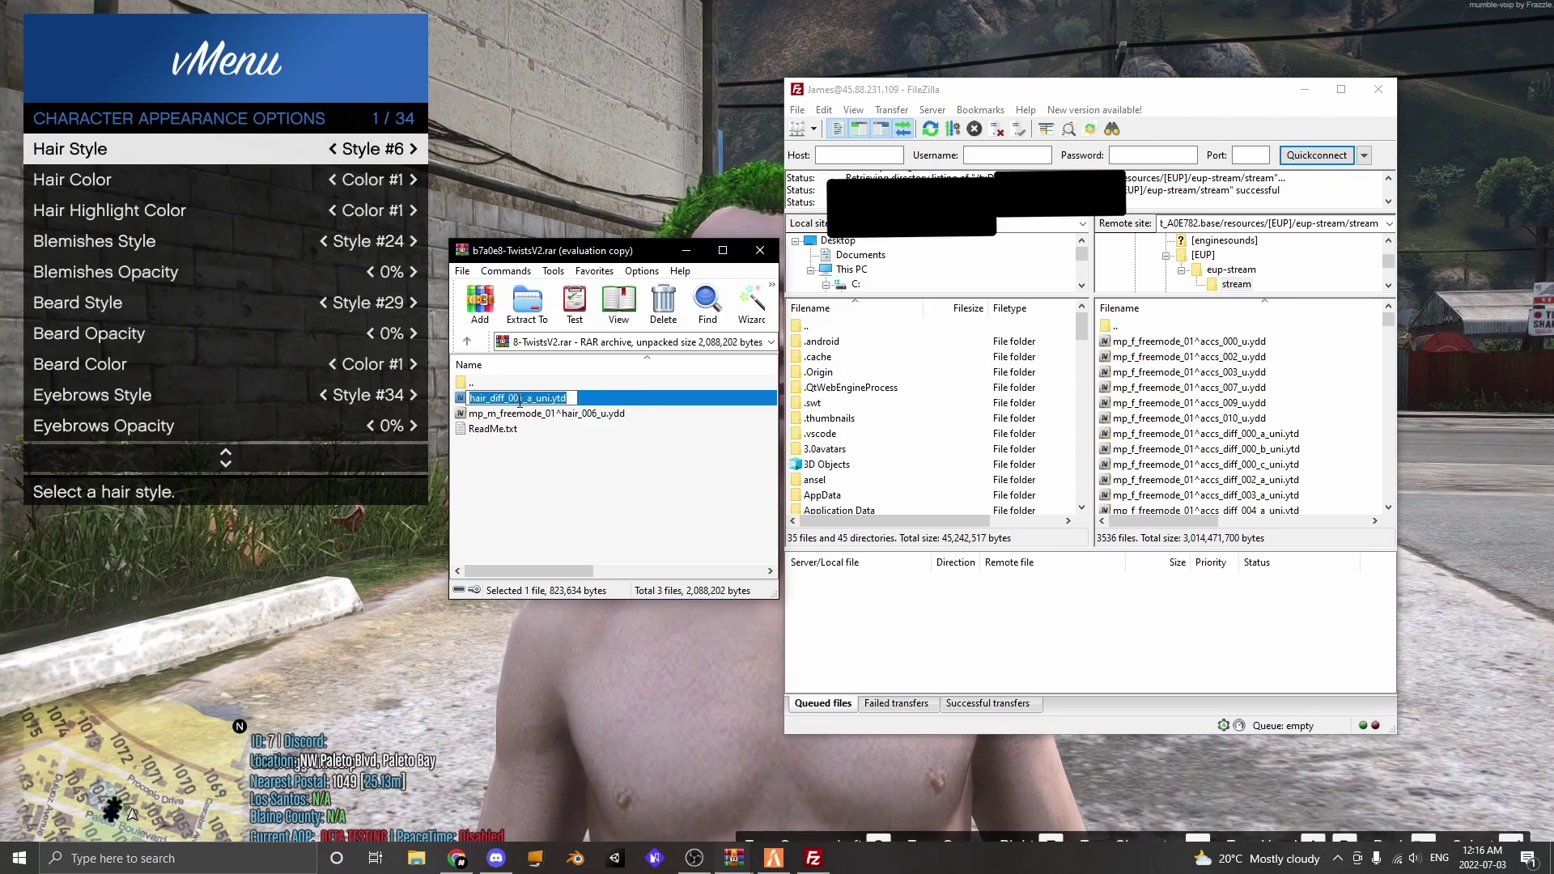
left_click(519, 399)
key("Home")
type("mp_m")
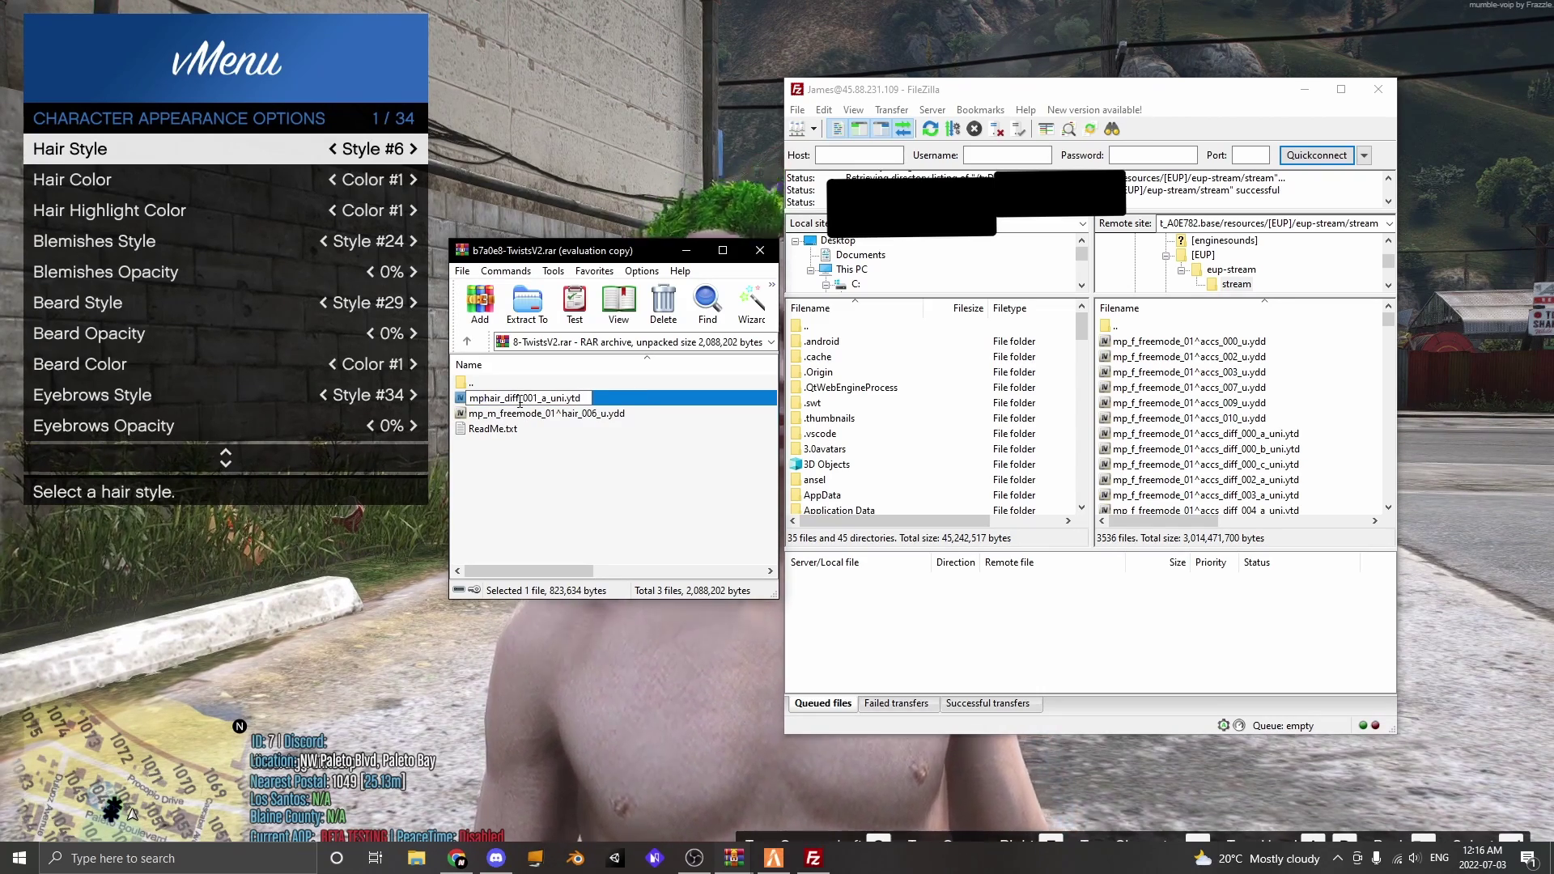
type("_freemod")
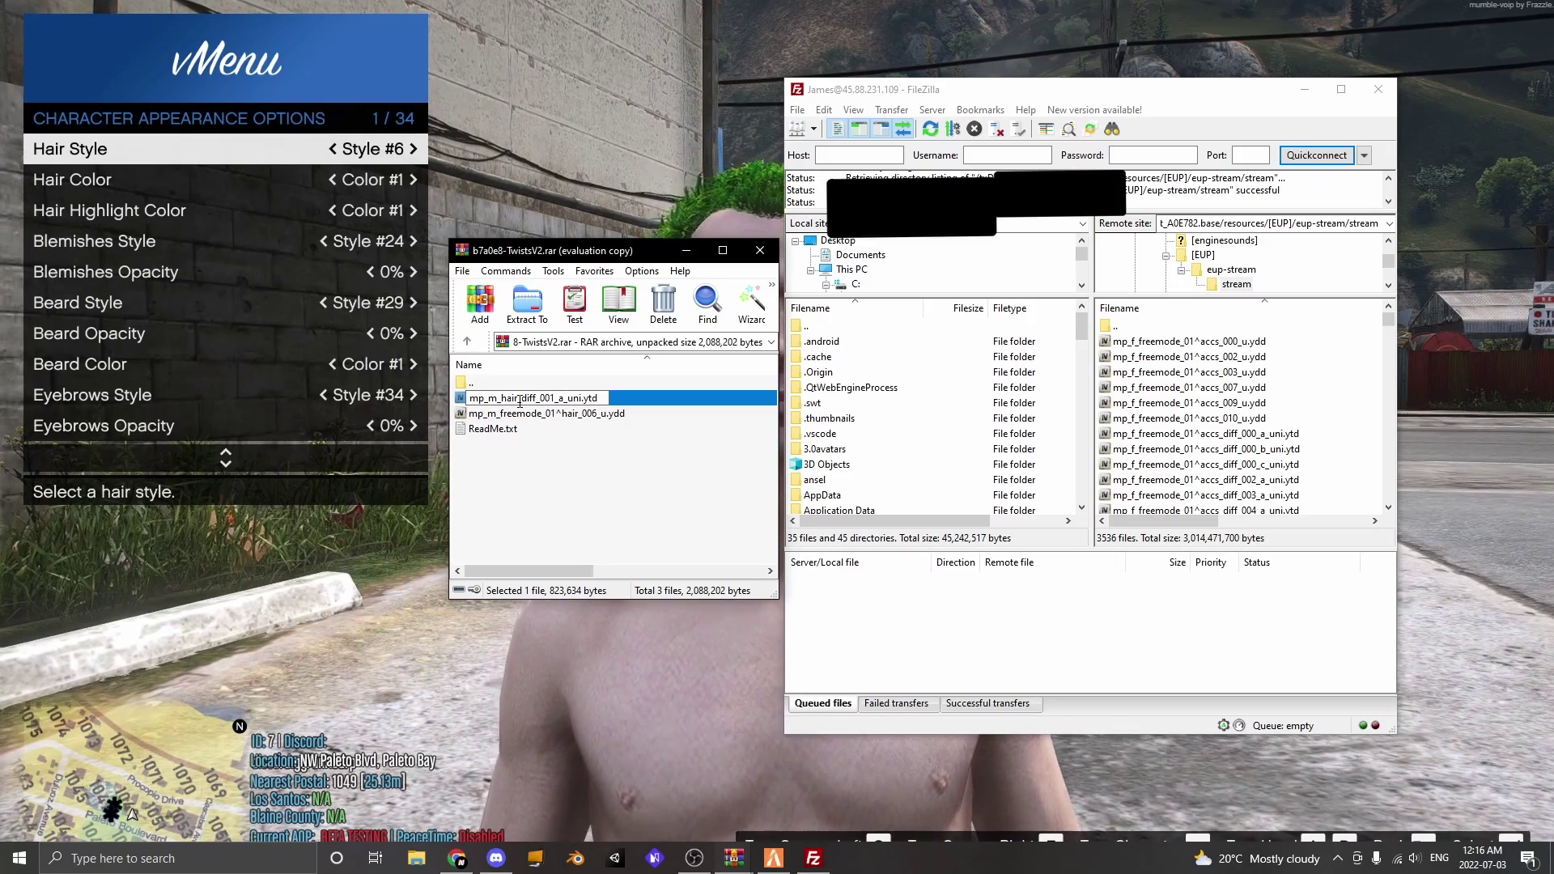
type("e_")
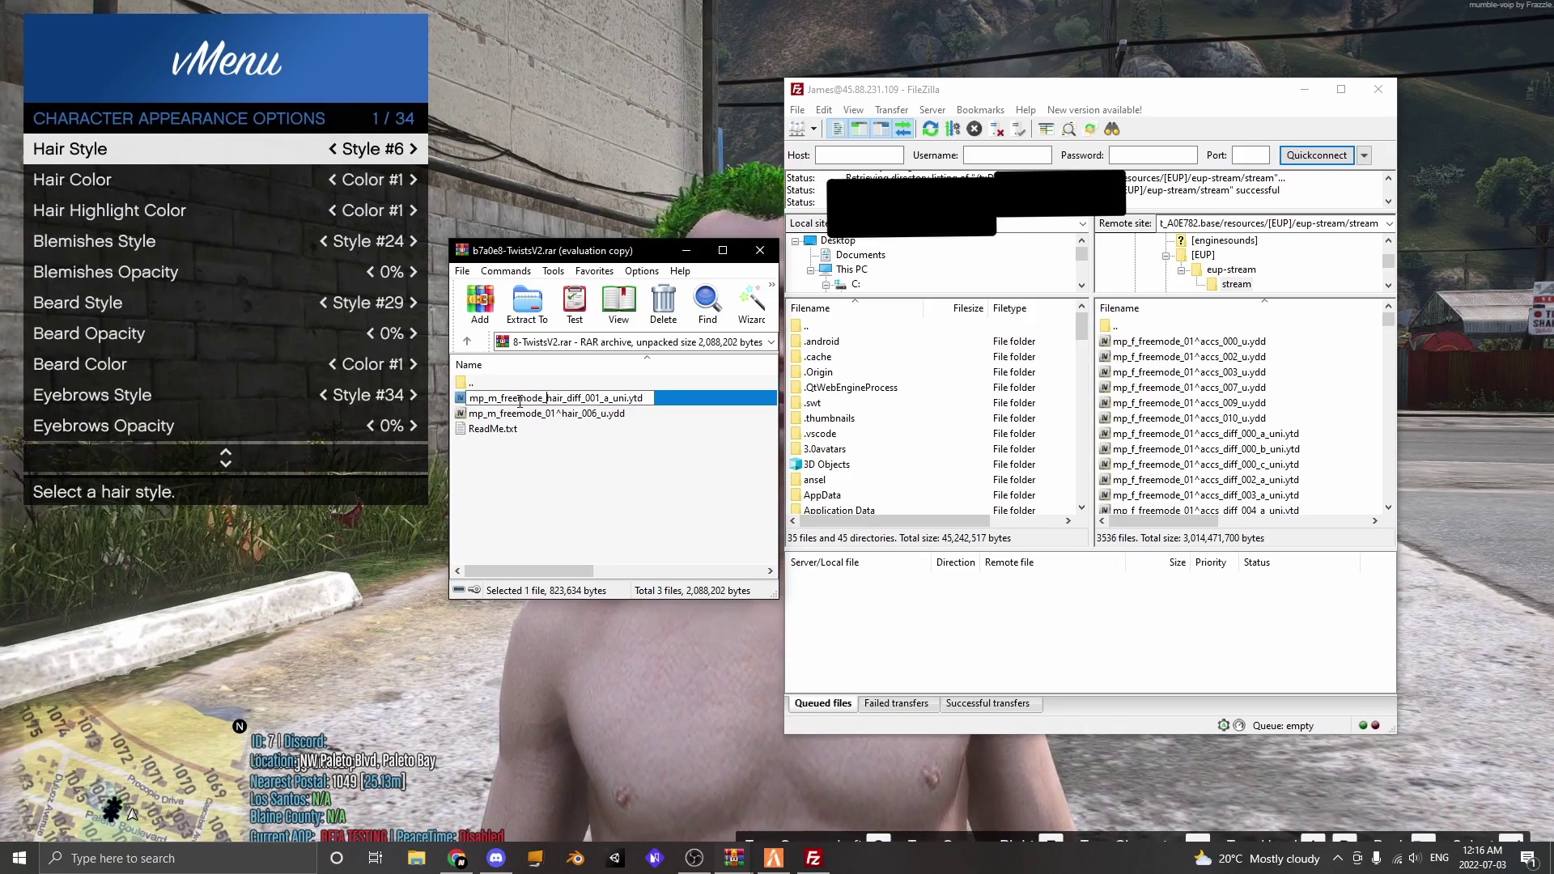
type("01^")
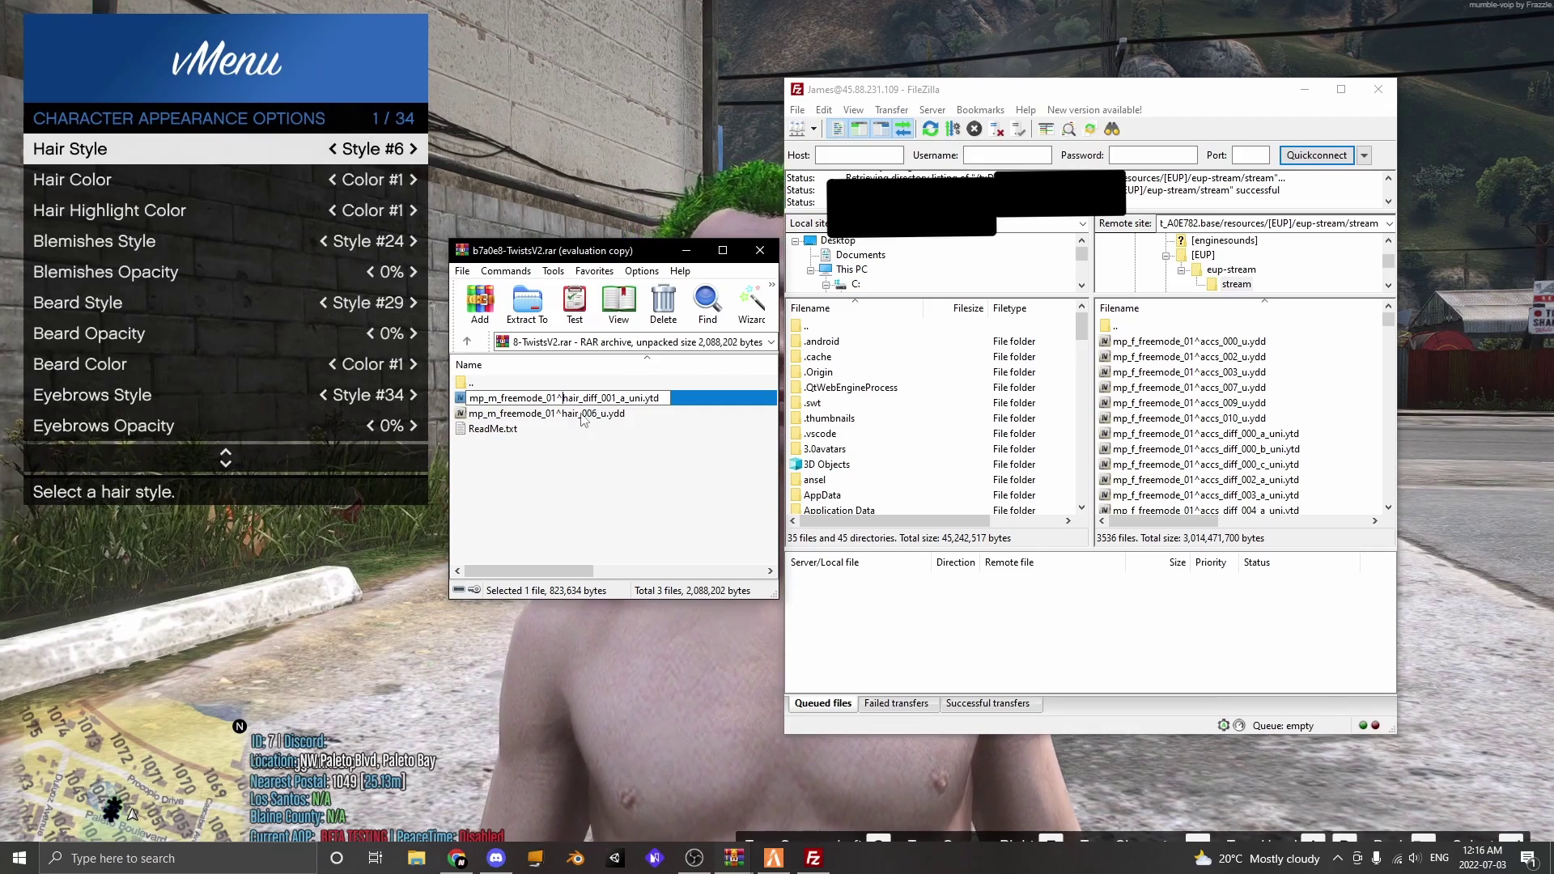
left_click(612, 399)
key("BackSpace")
type("6")
left_click(633, 463)
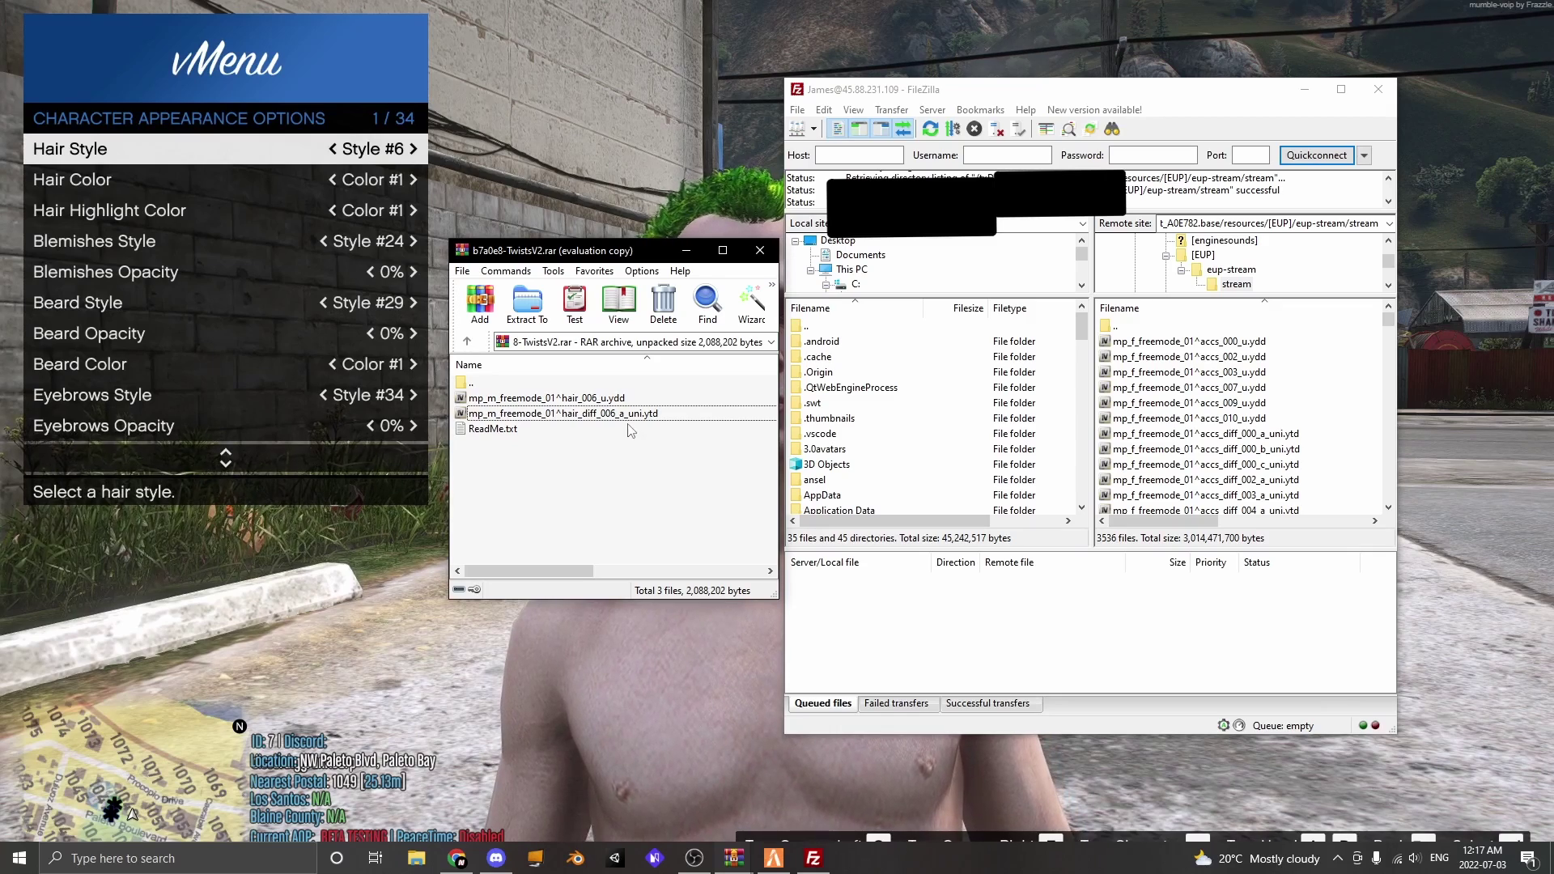
Step: Cycle the jacket's textures (#4, #5 of 16) in vMenu, then return to WinRAR
left_click(621, 421)
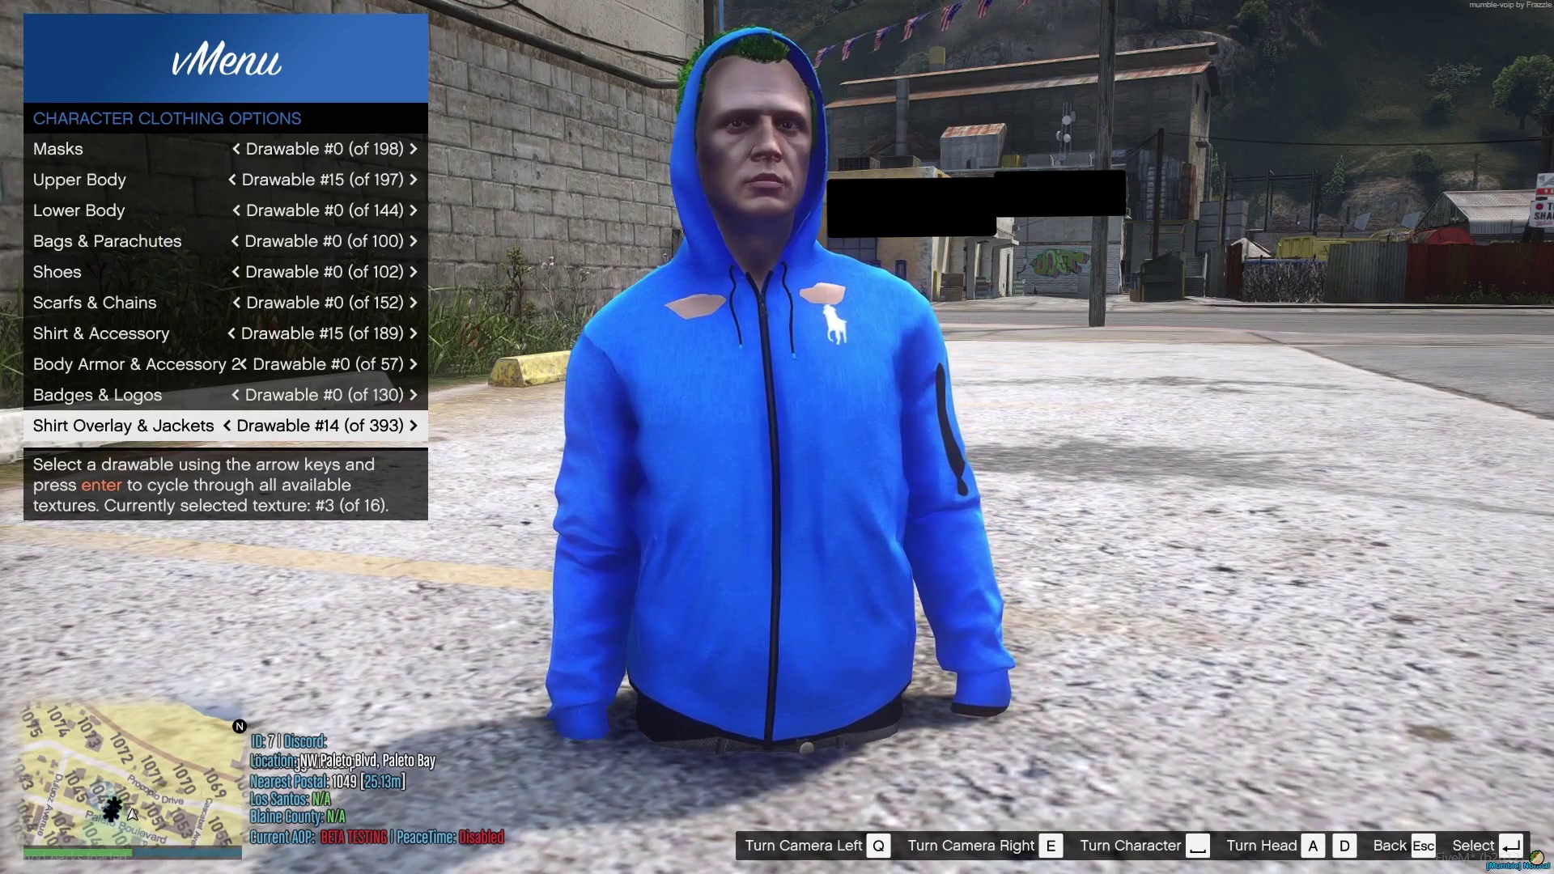
key("Return")
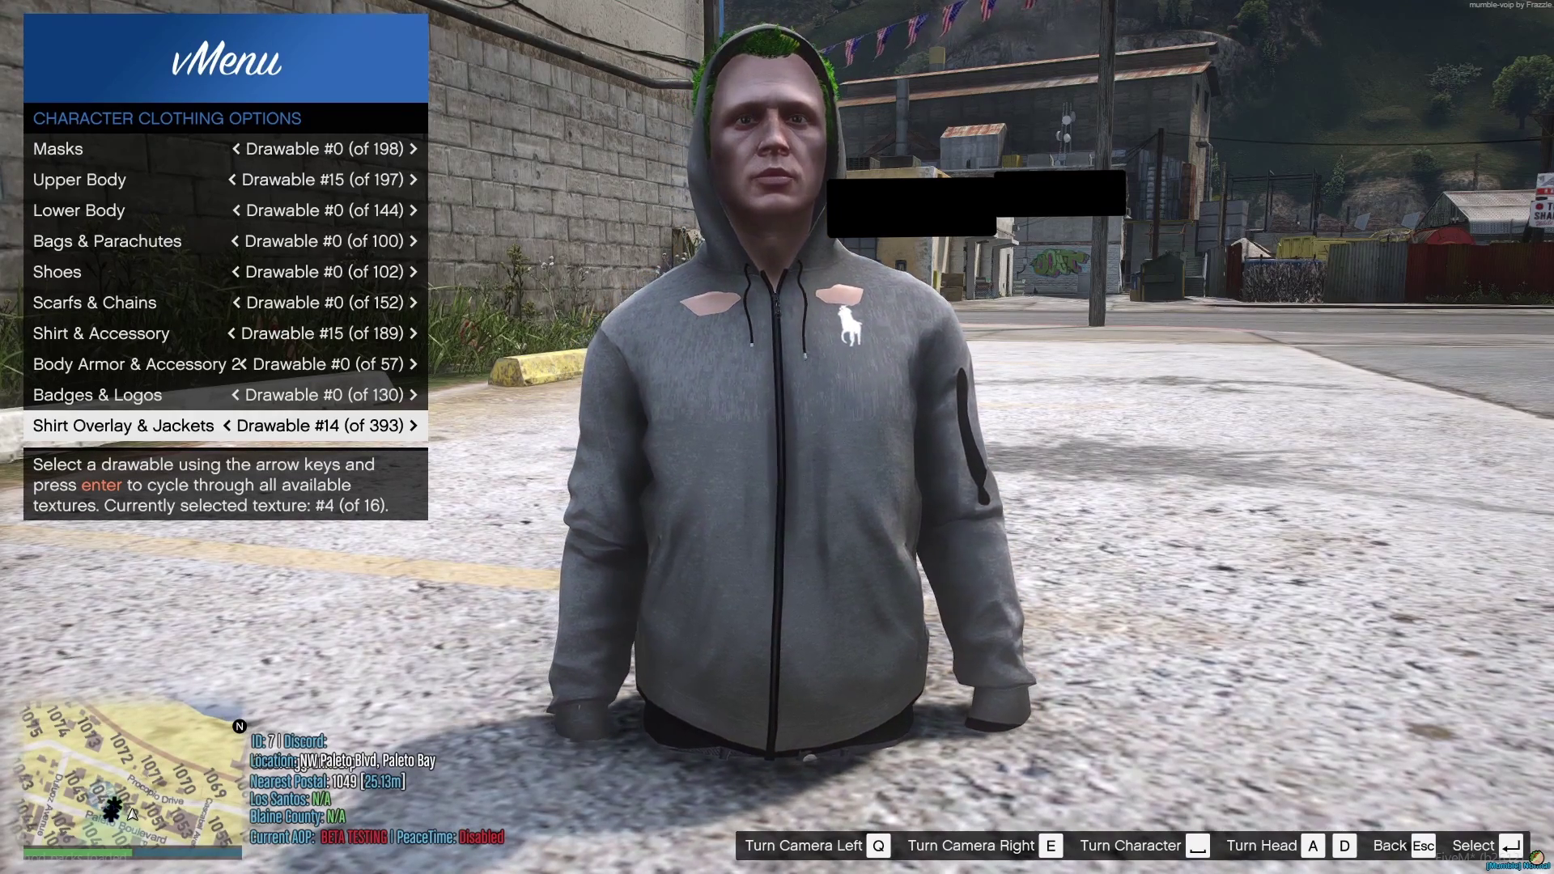
key("Return")
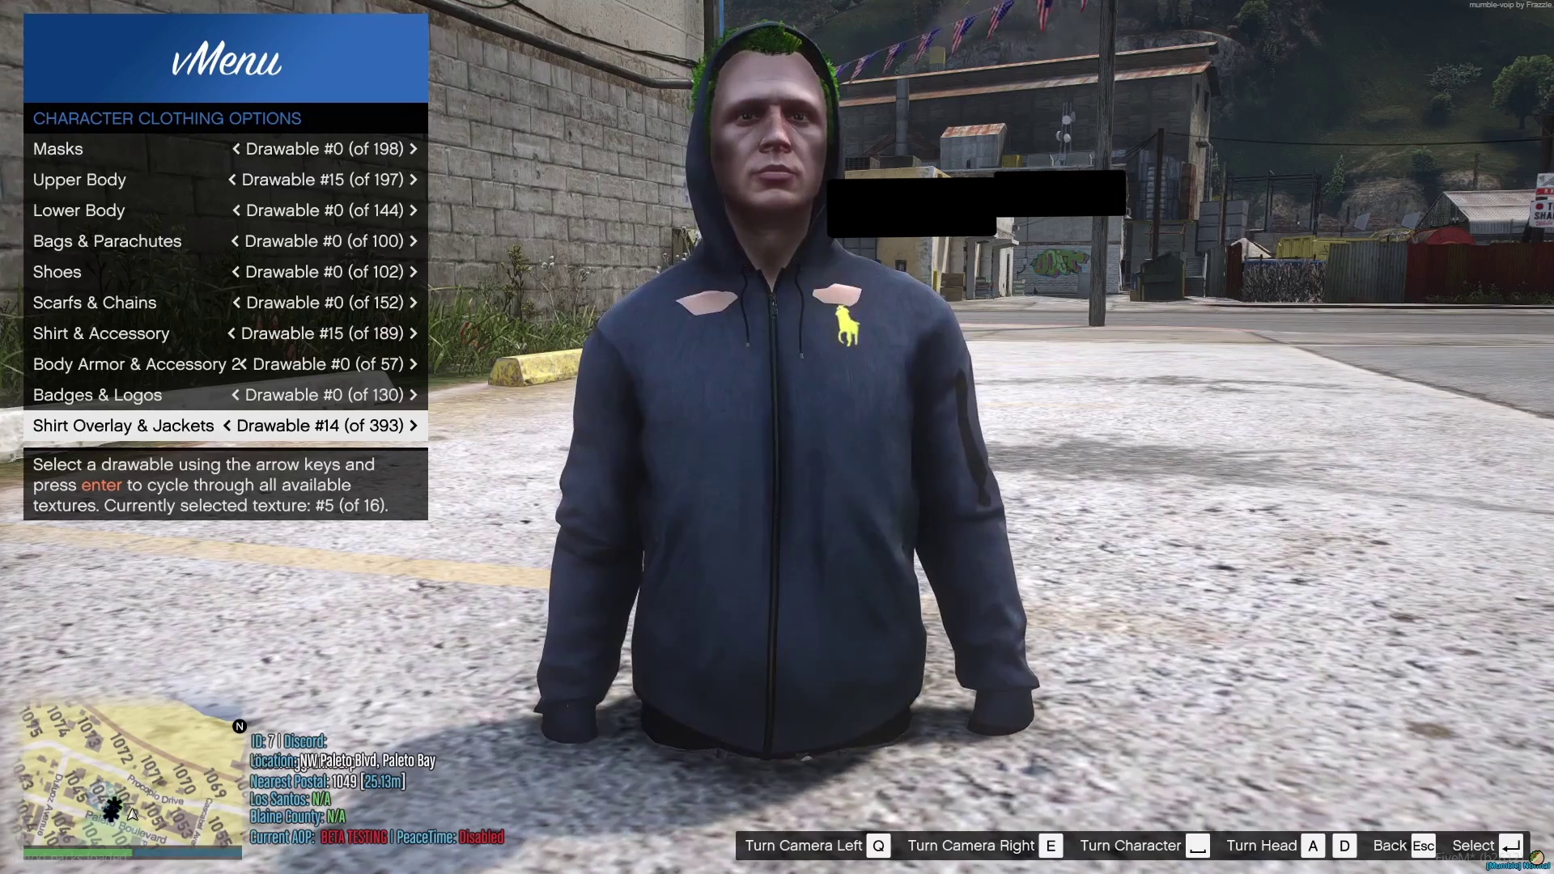
key("Return")
key("Return")
key("Return")
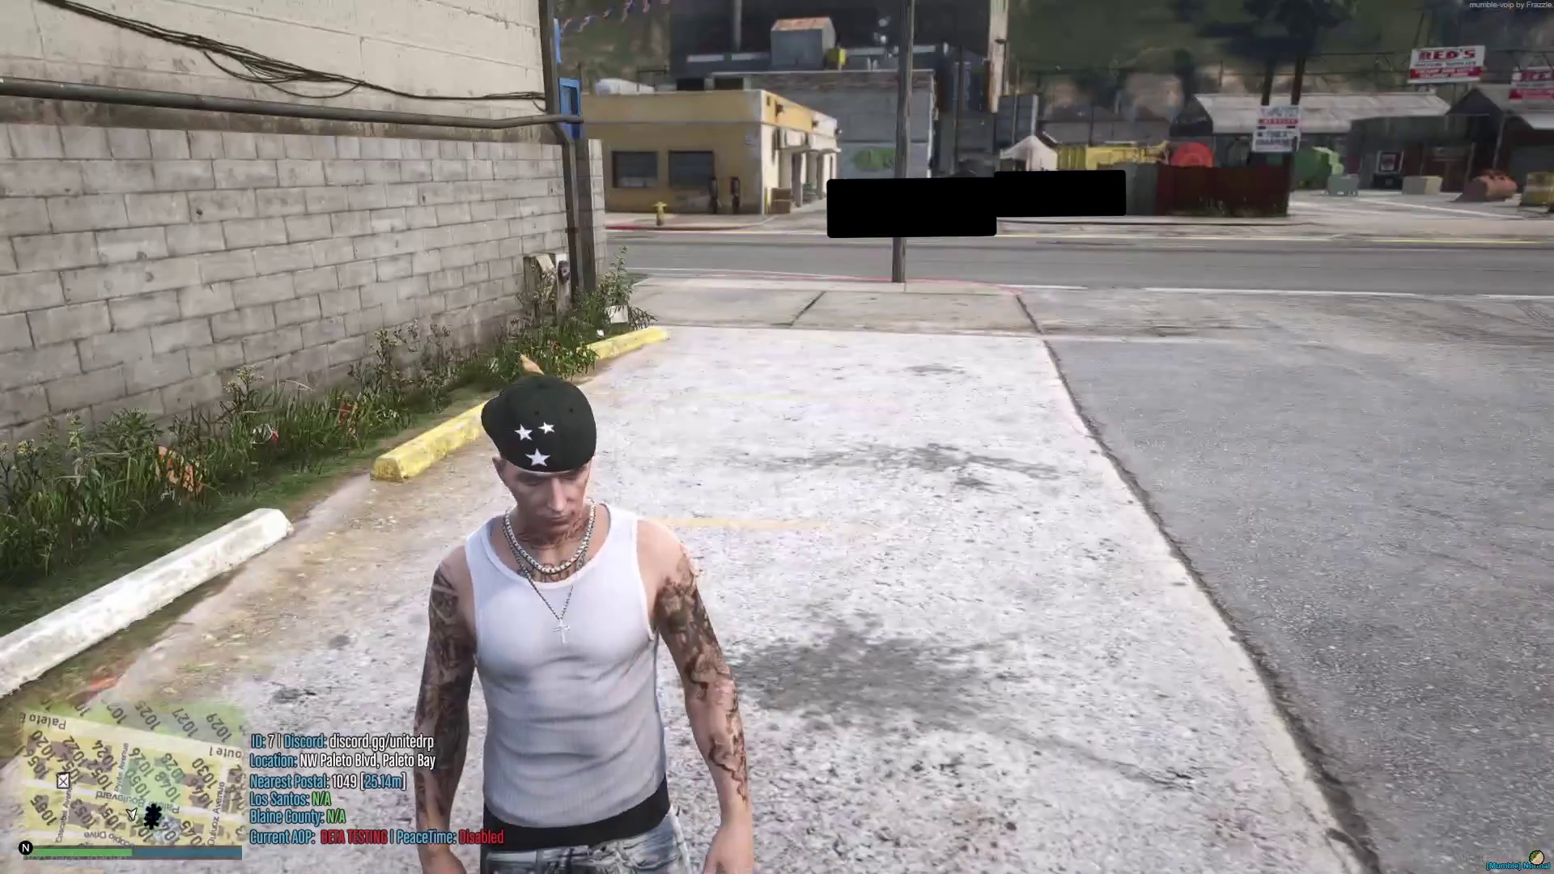
key("alt+Tab")
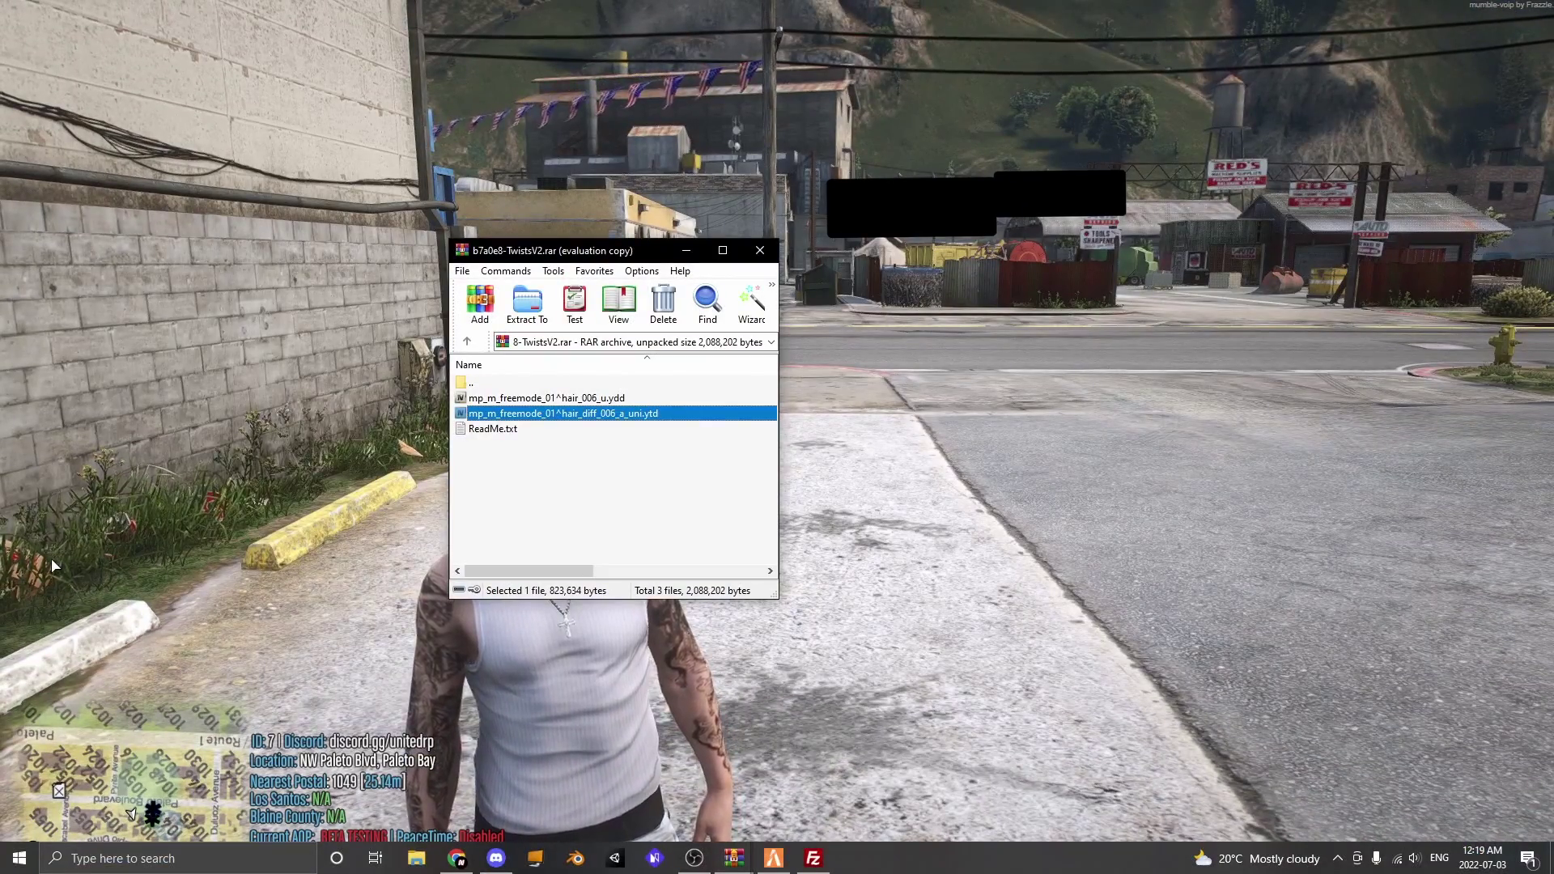
Step: Upload both 006 hair files into FileZilla's remote stream folder and close the Twists archive
left_click(609, 555)
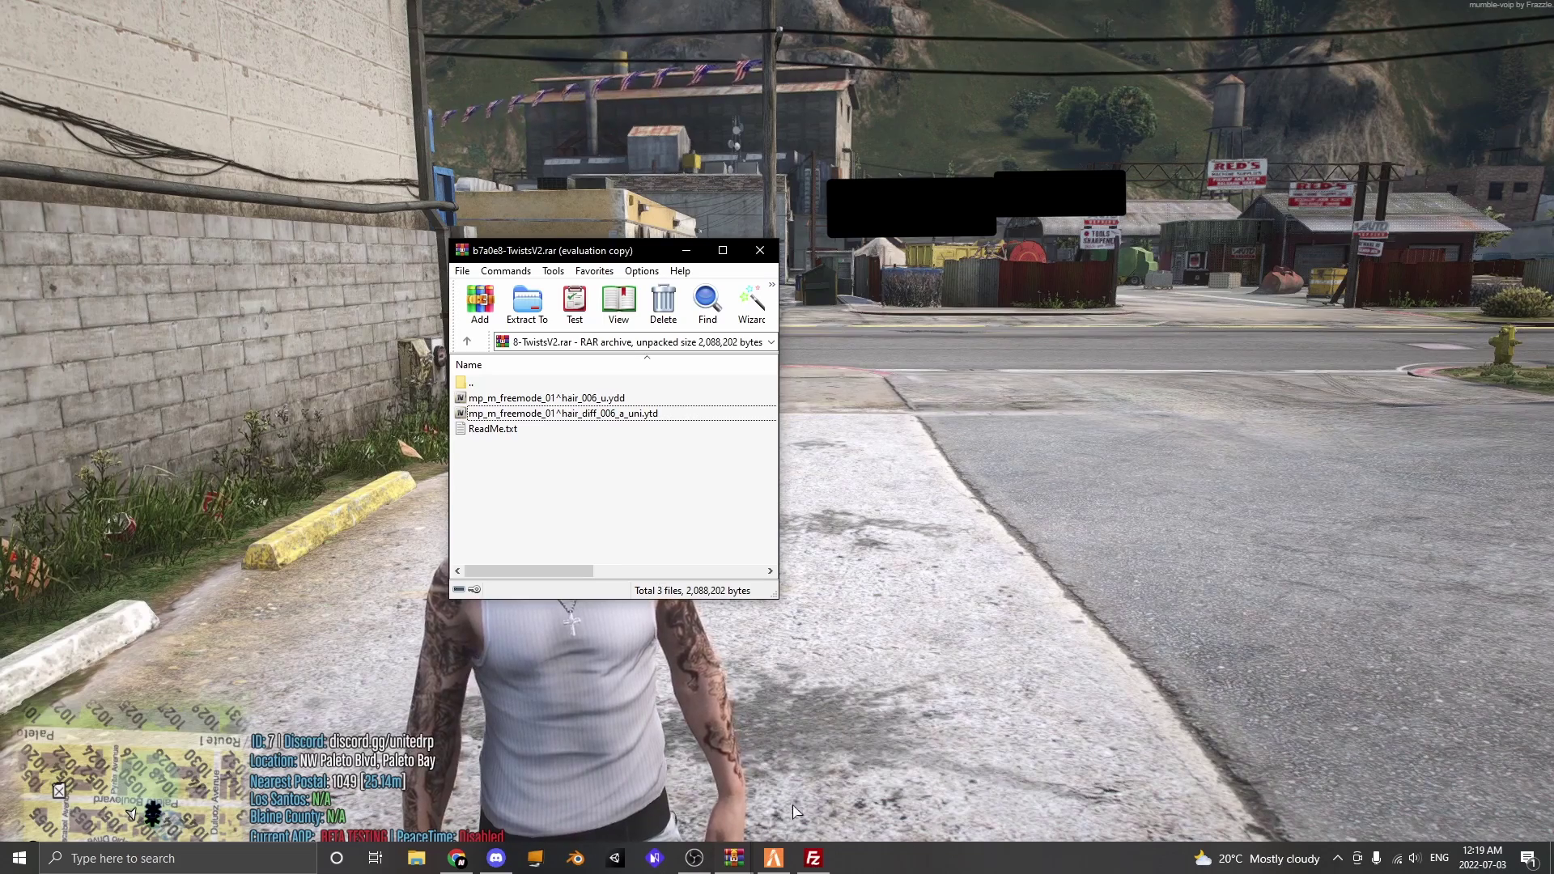
left_click(814, 858)
left_click_drag(650, 438, 571, 402)
left_click(568, 402)
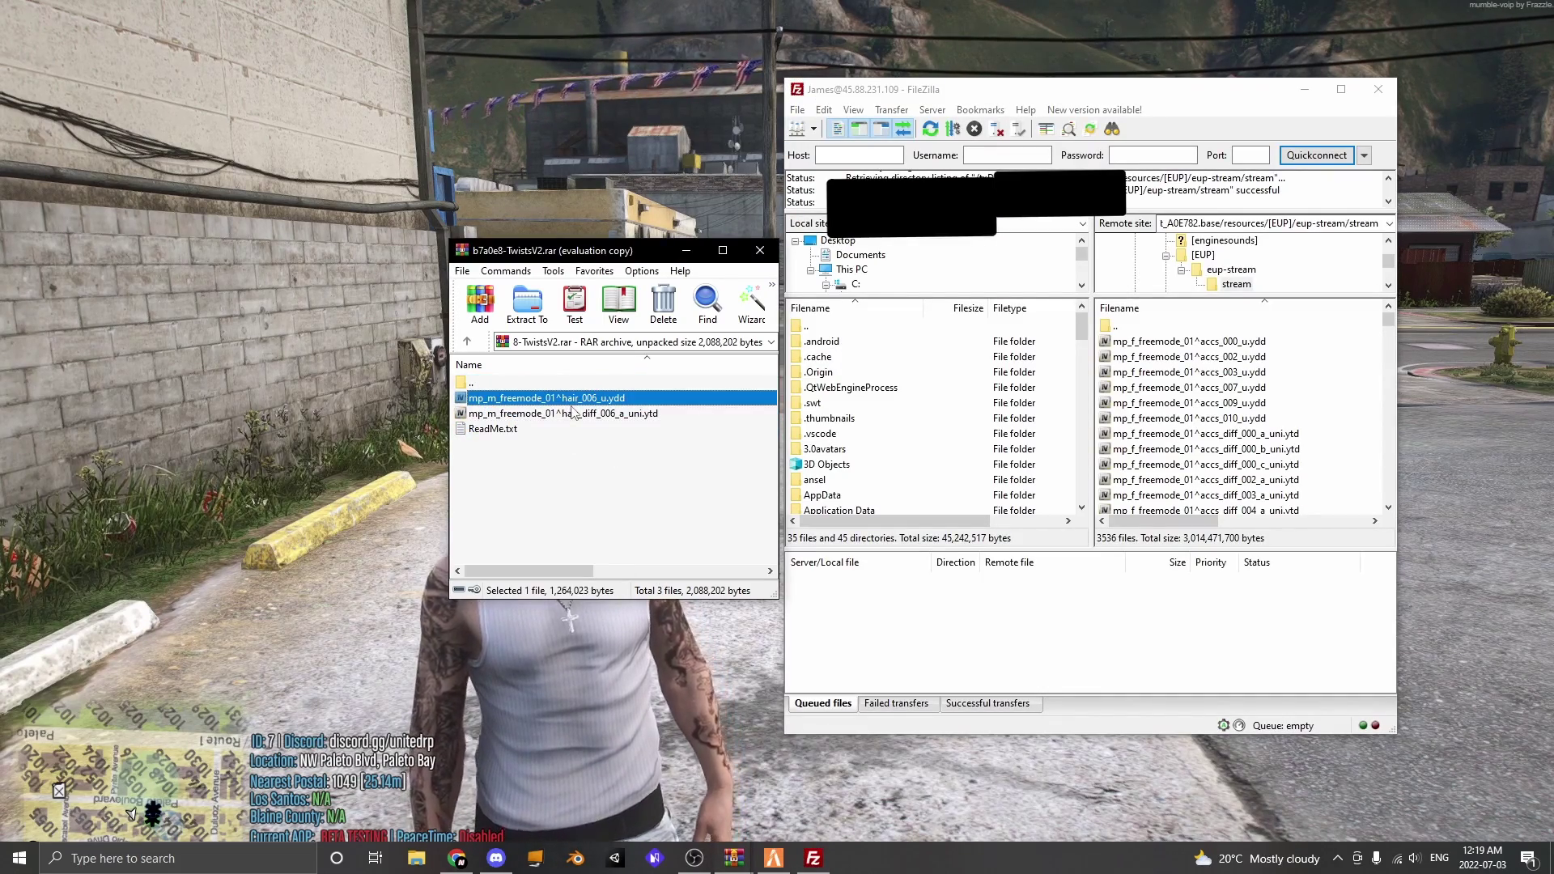
left_click(572, 413, "ctrl")
left_click_drag(572, 413, 1189, 427)
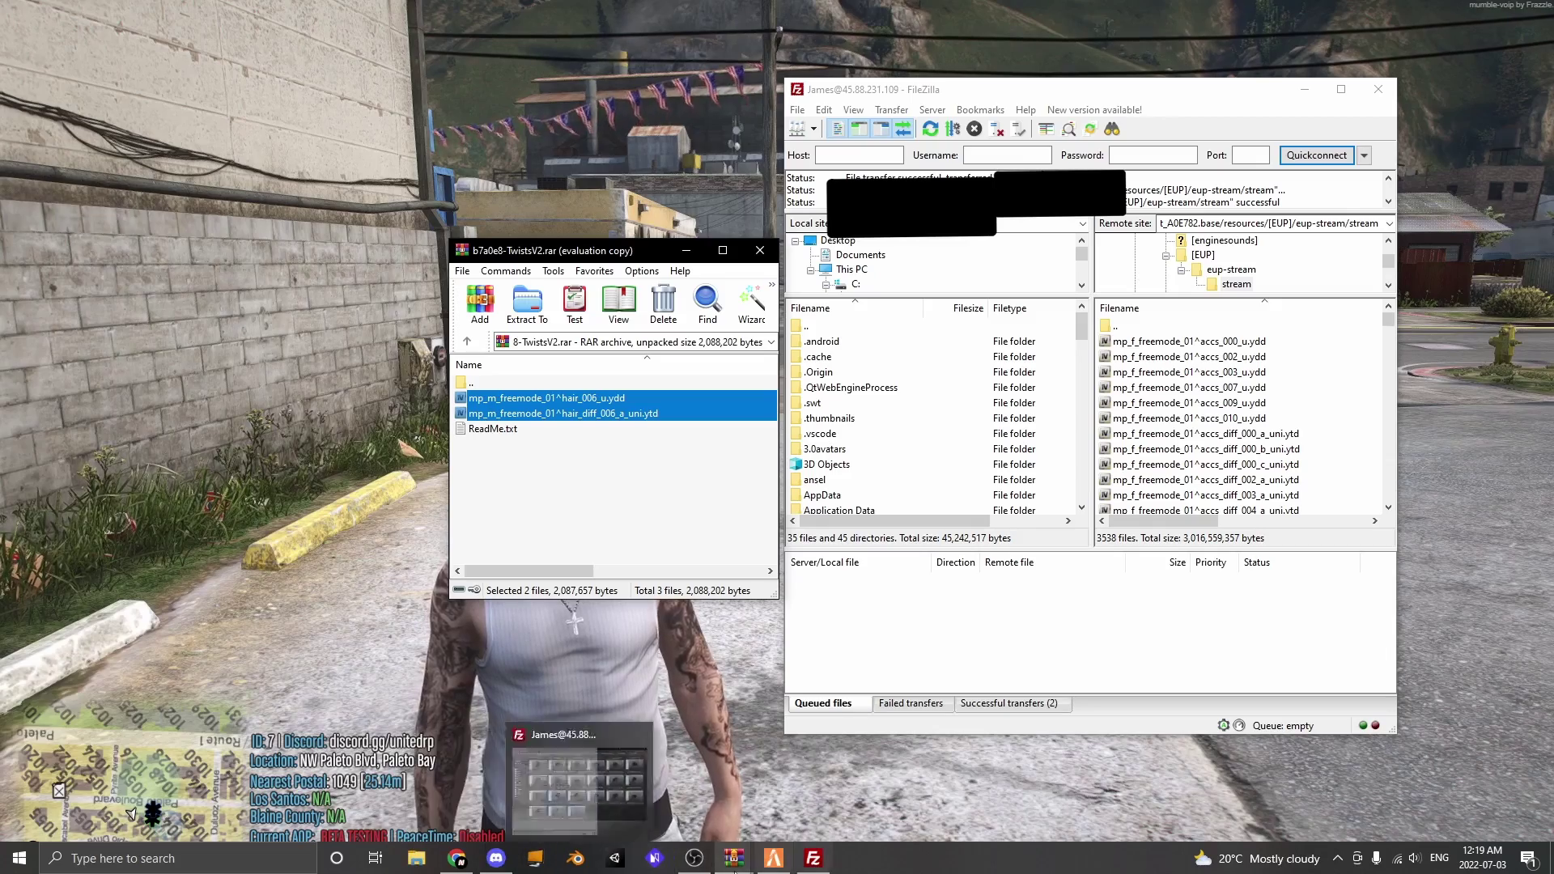
mouse_move(734, 868)
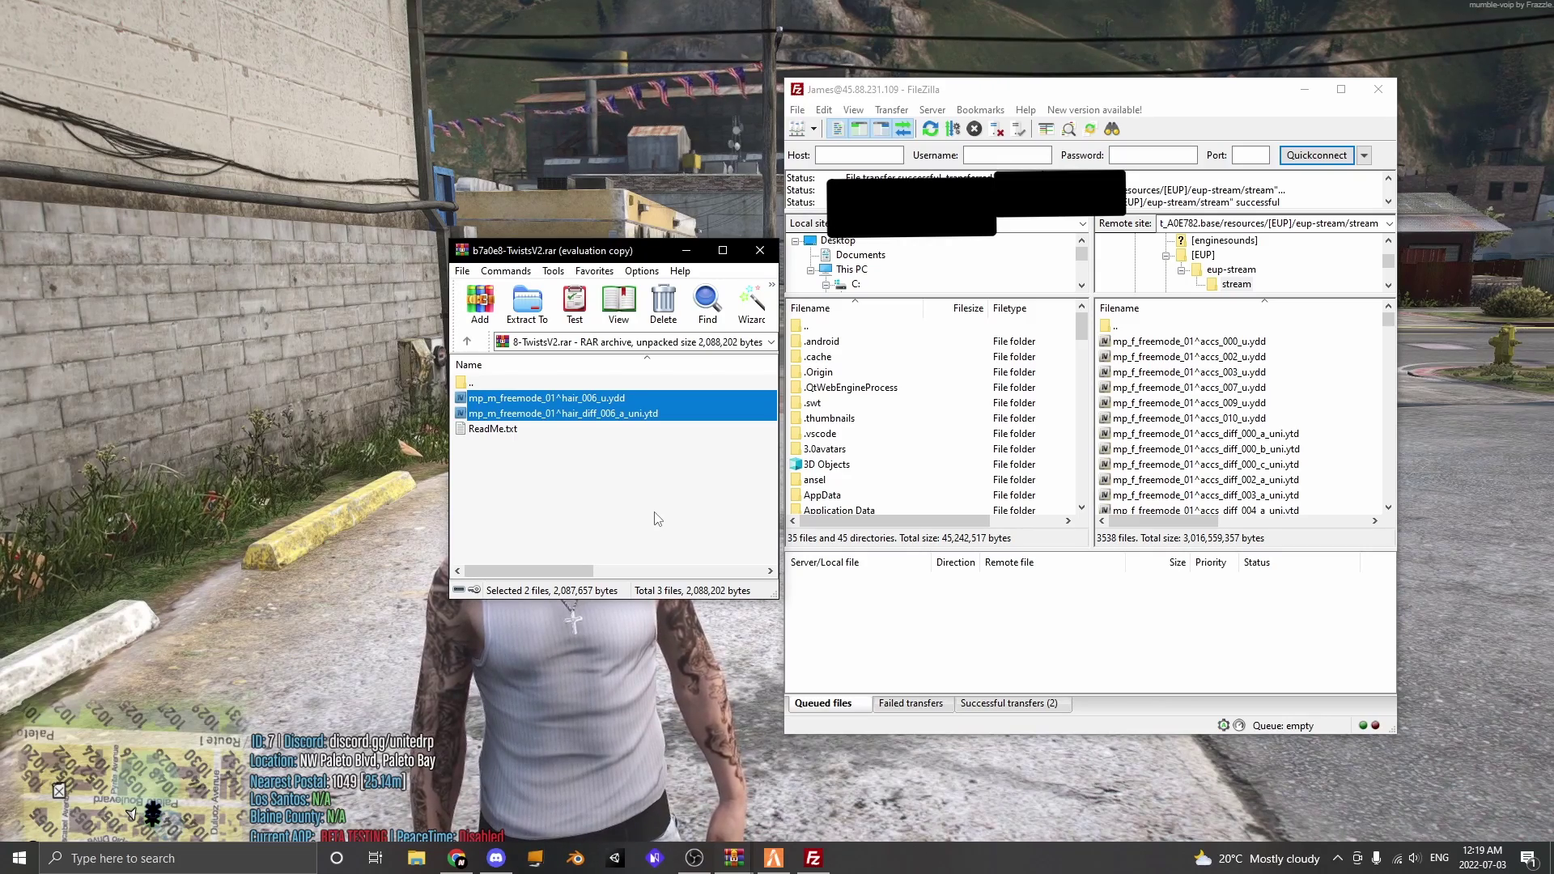
key("Escape")
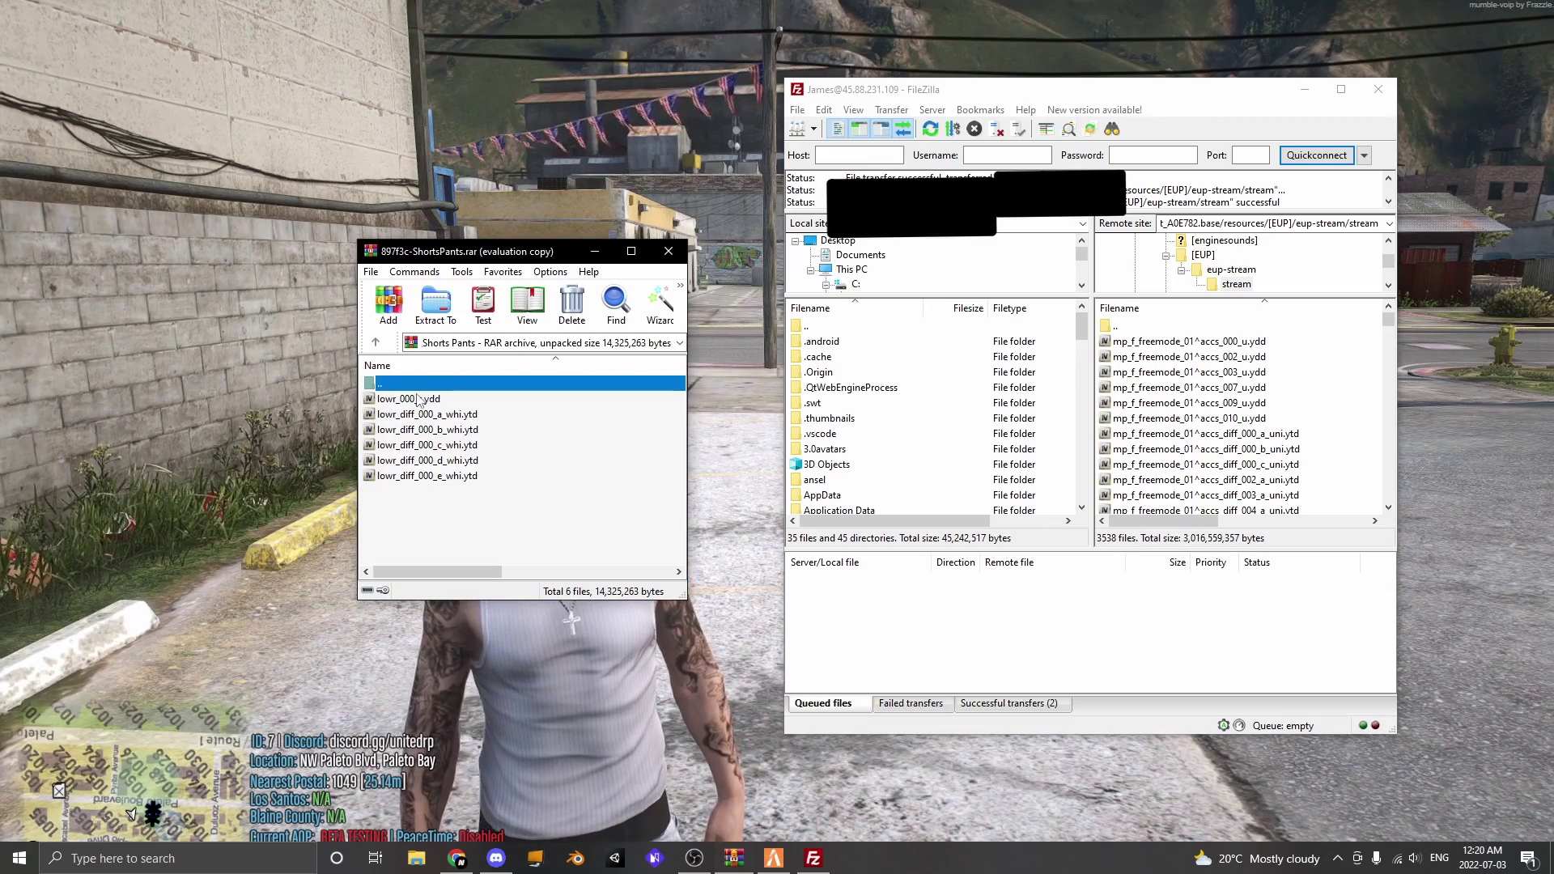
Step: Rename the shorts model file with the mp_m_freemode_01^ prefix and number 002, as lowr_002_r.ydd
left_click(418, 399)
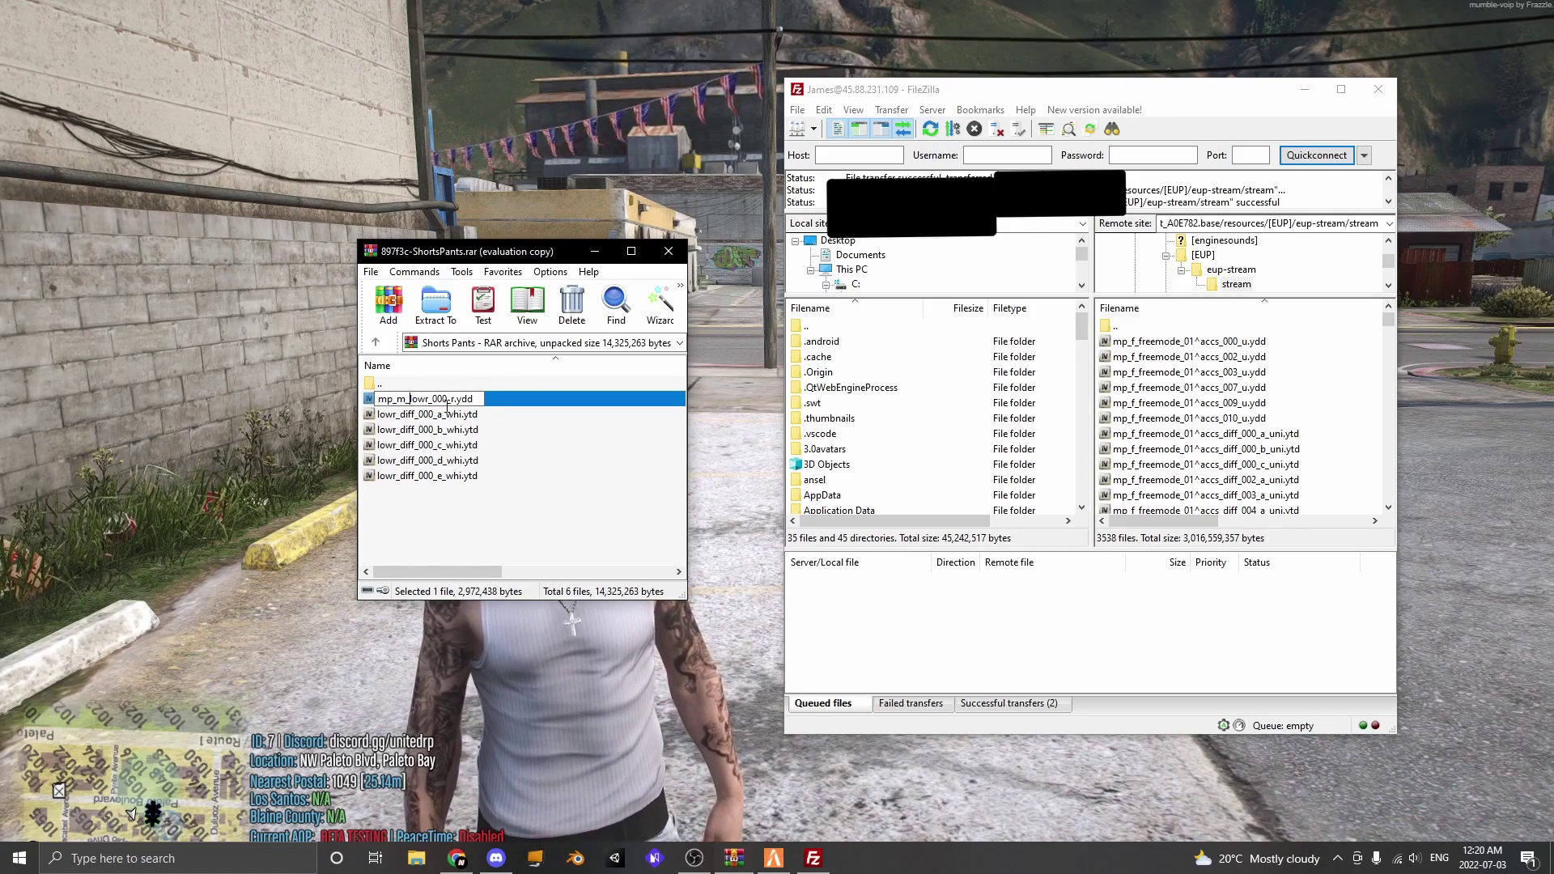
type("freemode")
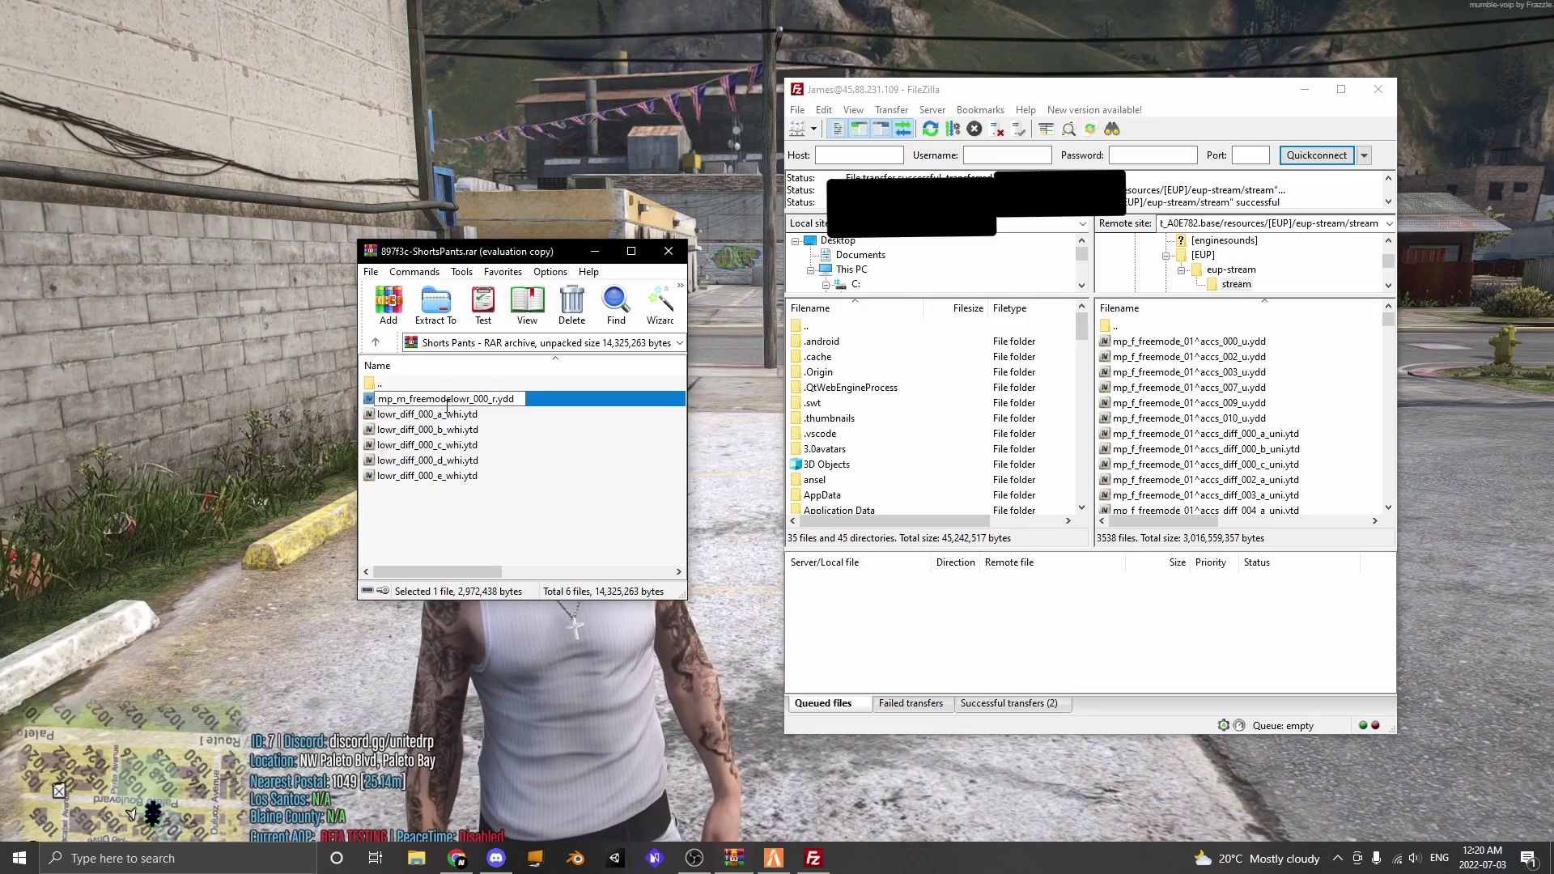
type("_01^")
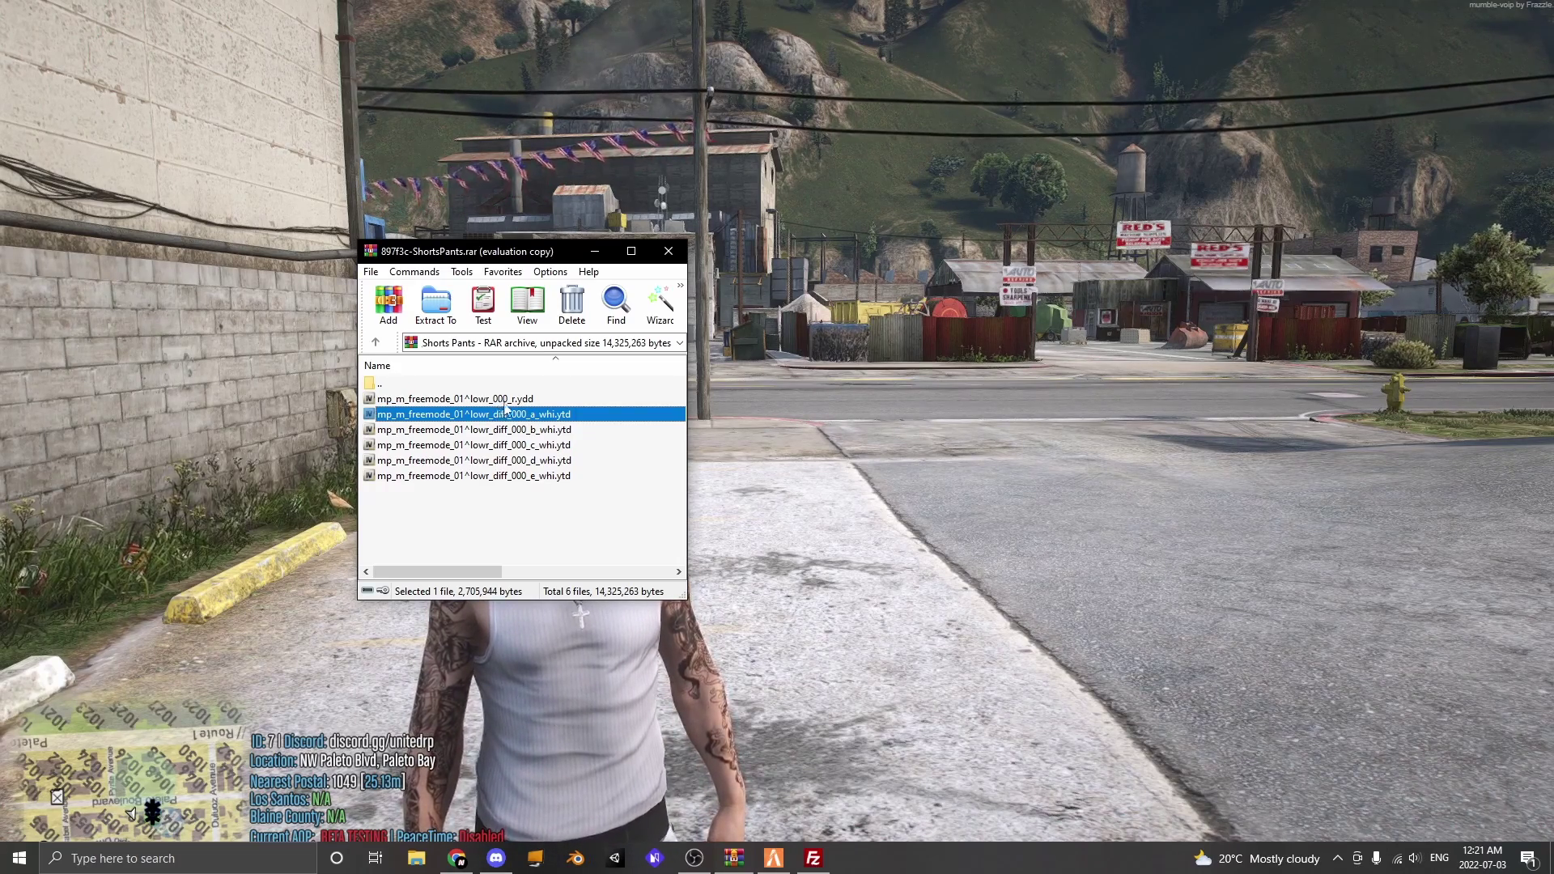
left_click(507, 402)
left_click(507, 400)
left_click(510, 399)
key("BackSpace")
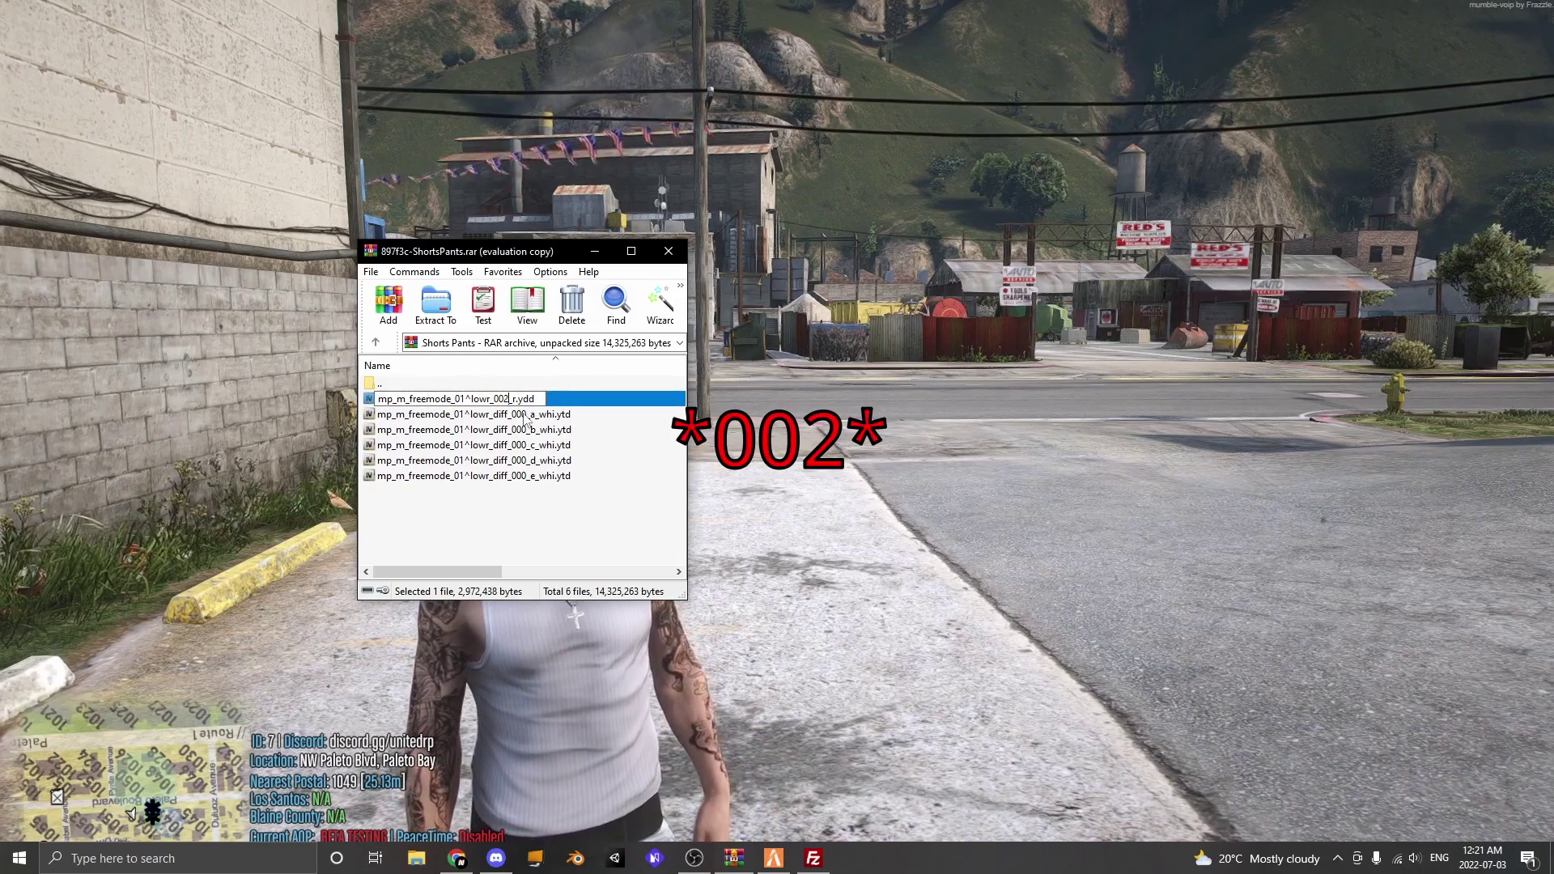
key("Return")
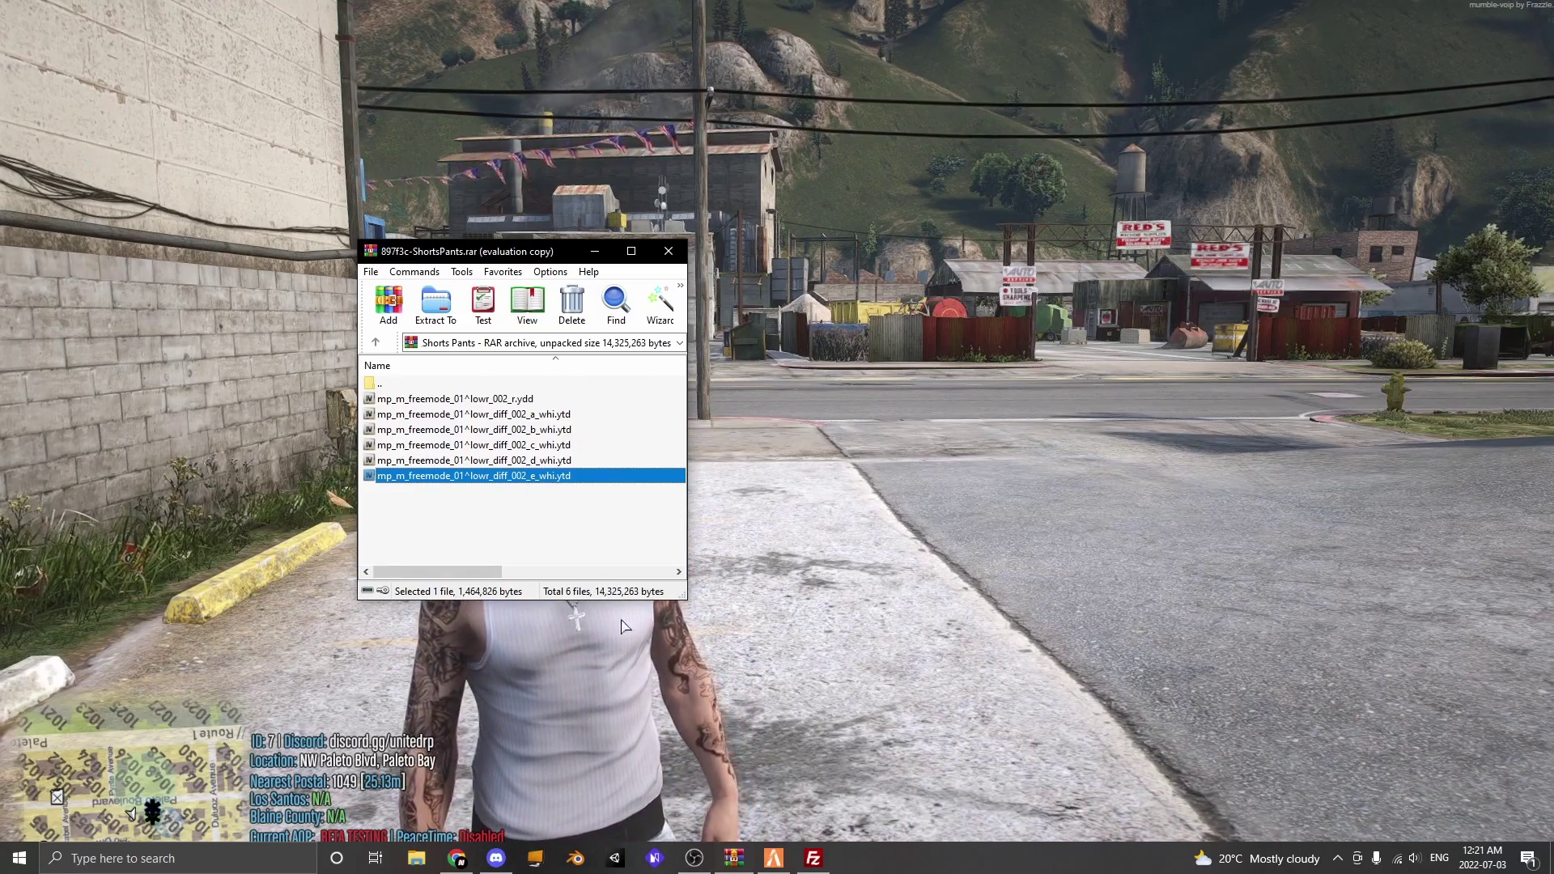
left_click(656, 679)
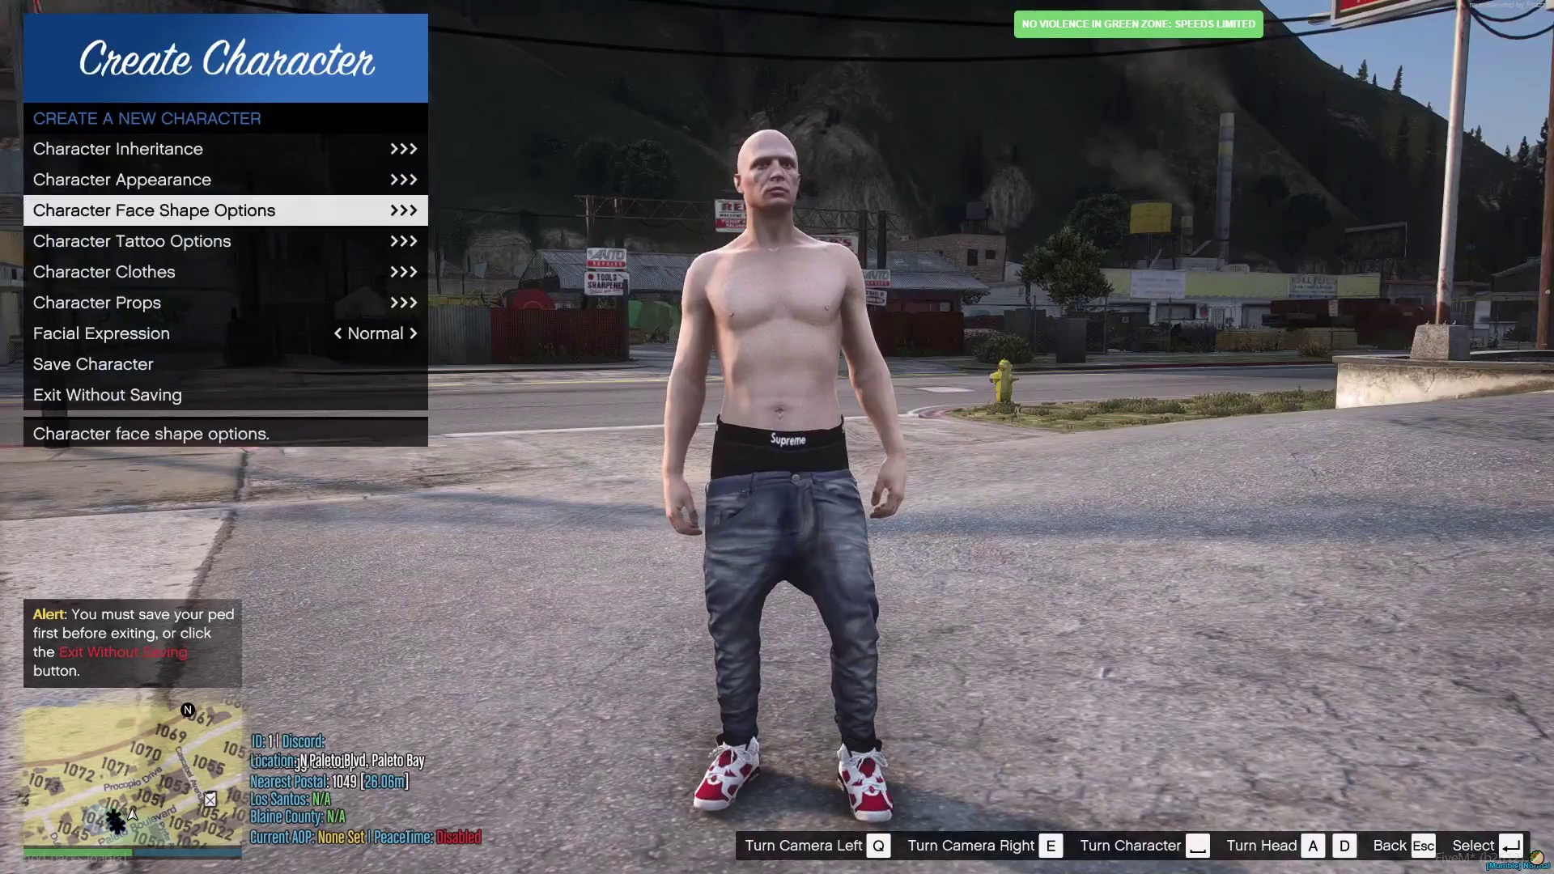
Step: In vMenu's character clothing options, set Lower Body to drawable #2, the new shorts
key("Down")
key("Down")
key("Return")
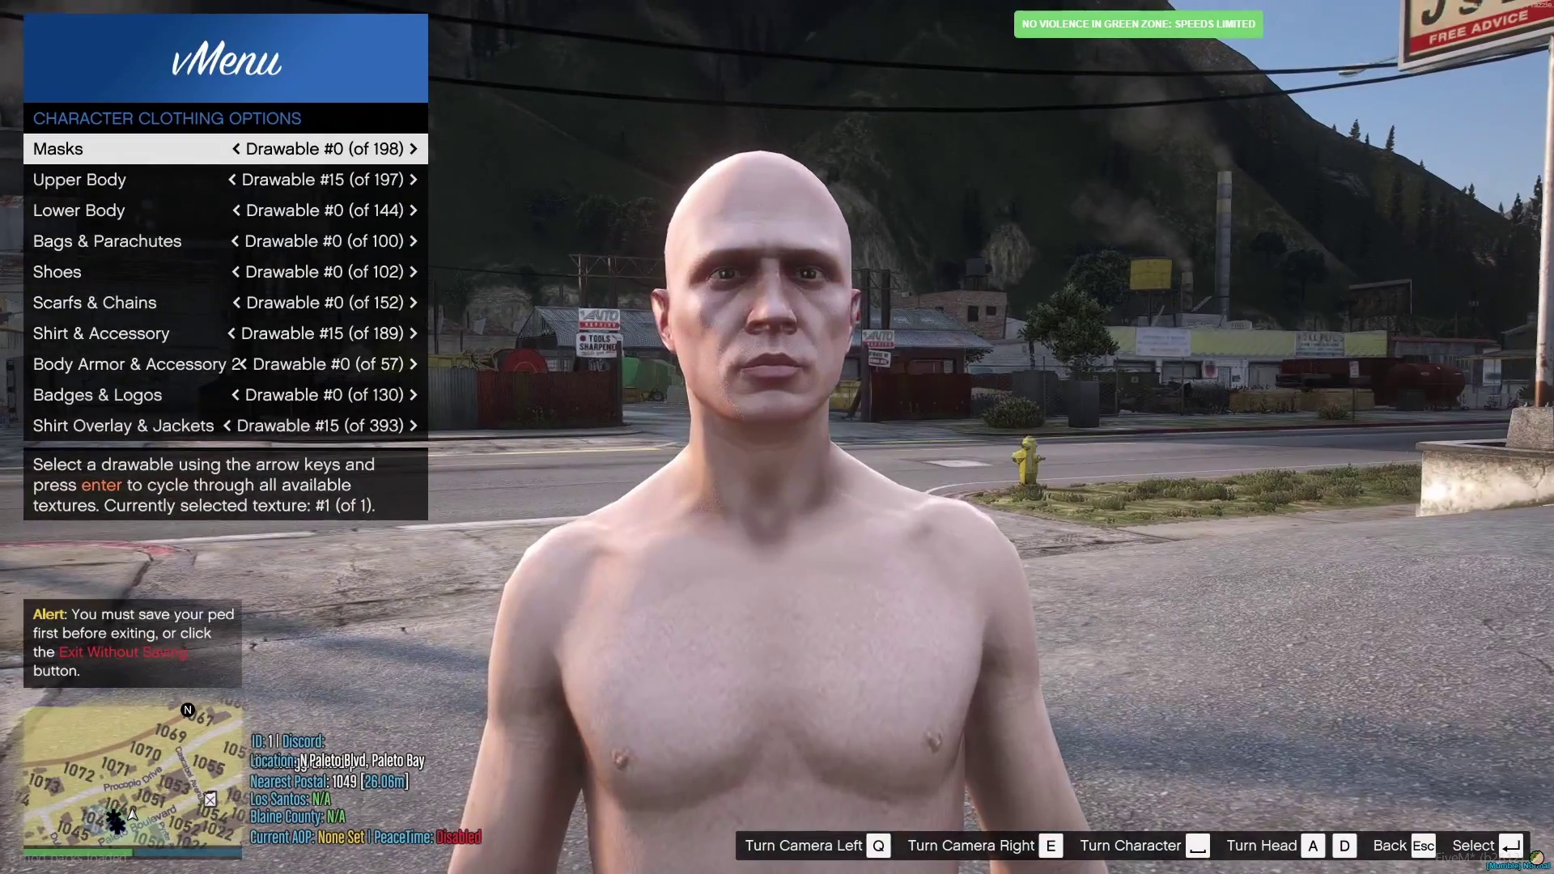
key("Down")
key("Down")
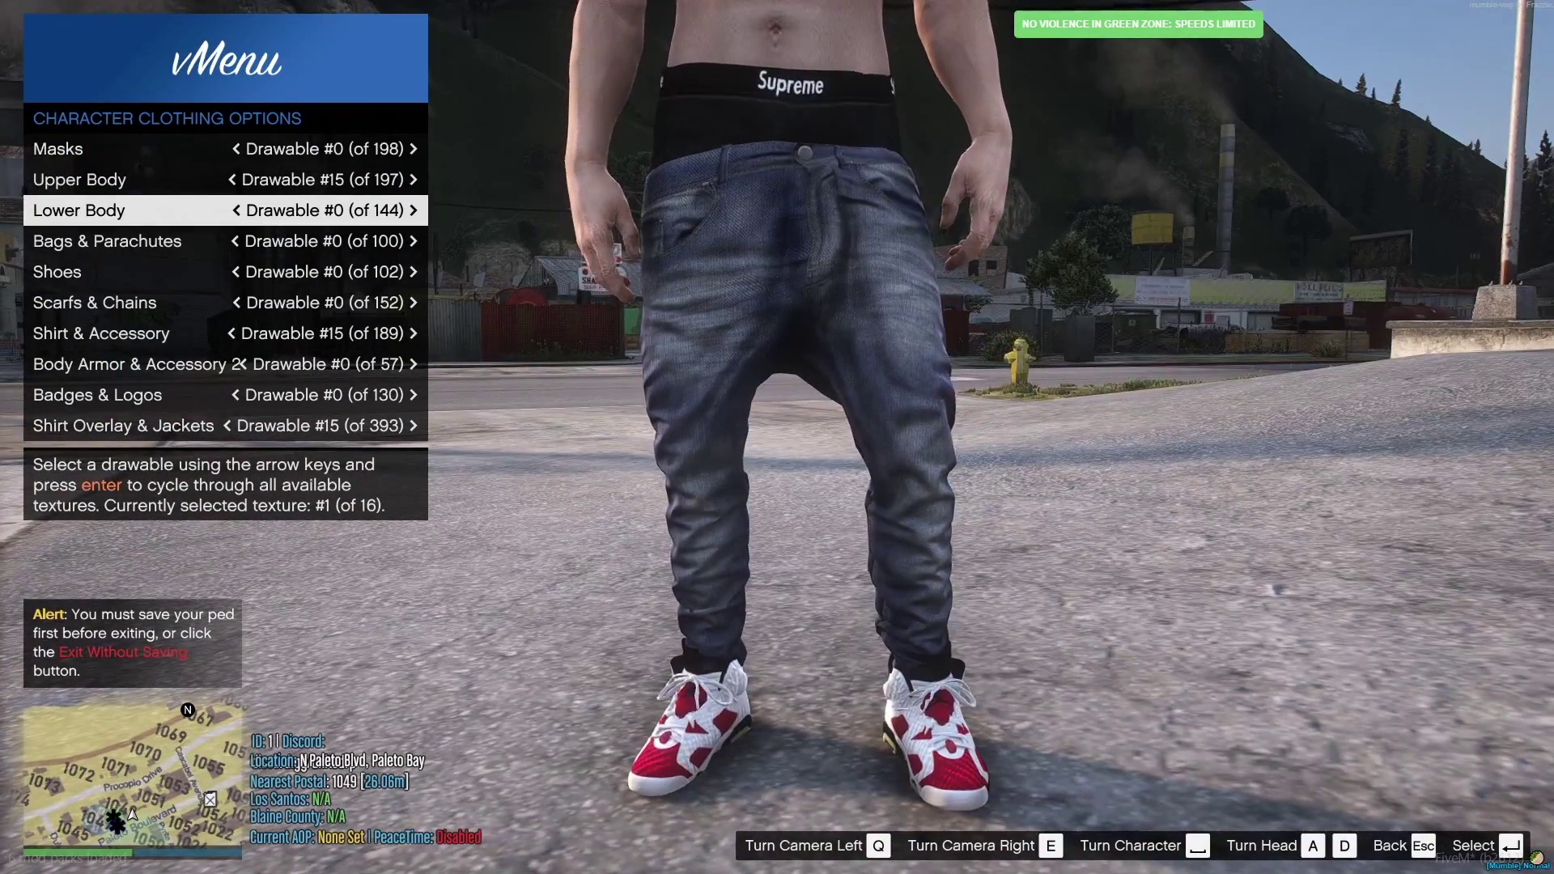
key("Right")
key("Right")
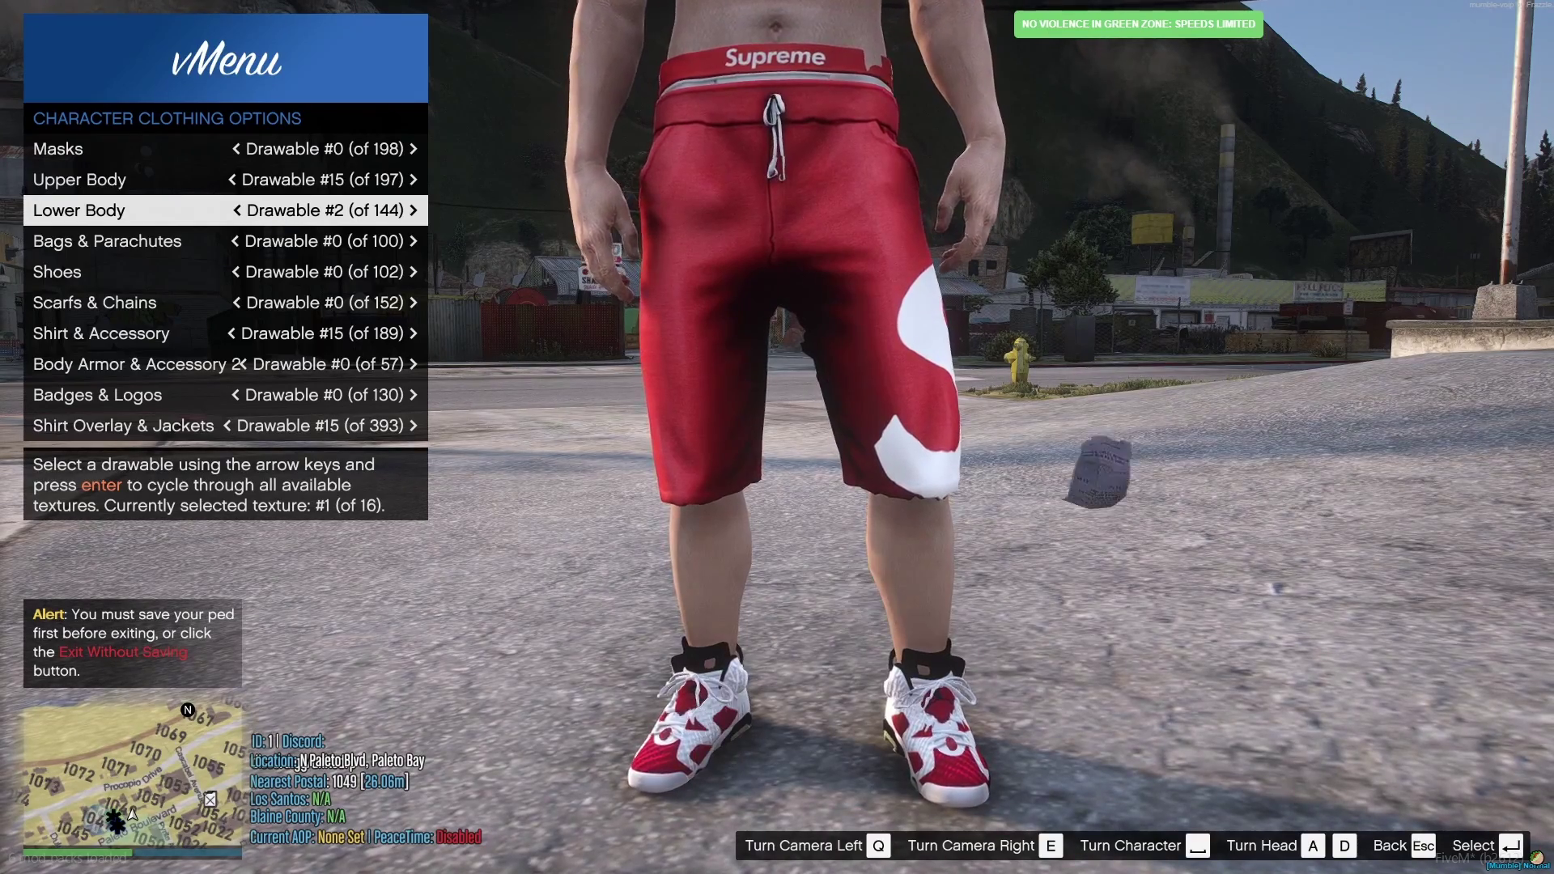
Step: Cycle the shorts through their textures: red Supreme, grey shark, brown patterned and texture #4
key("Return")
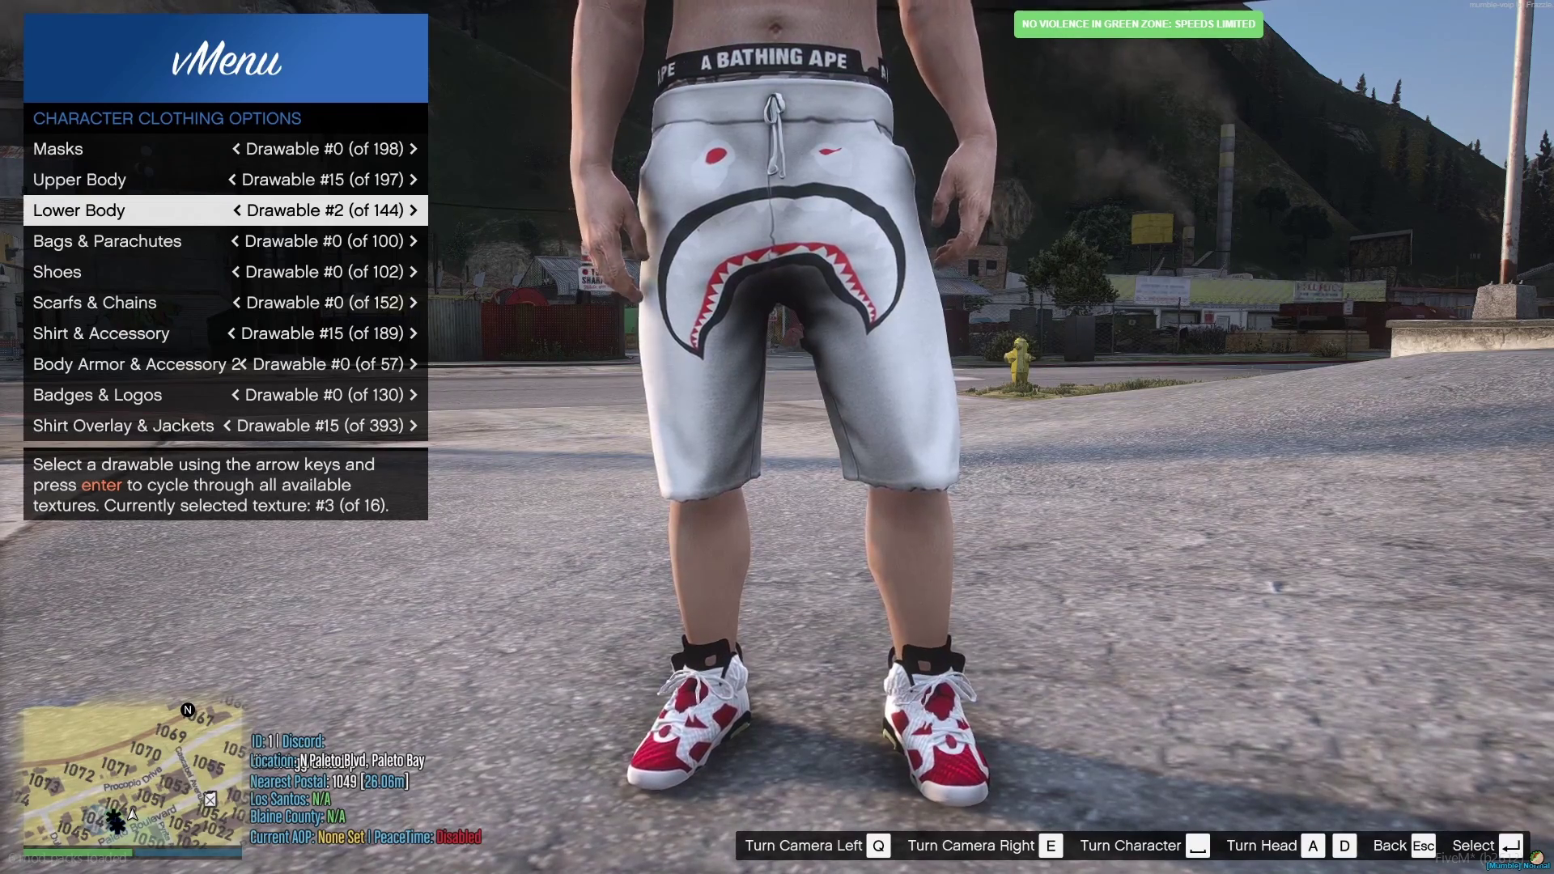
key("Left")
key("Right")
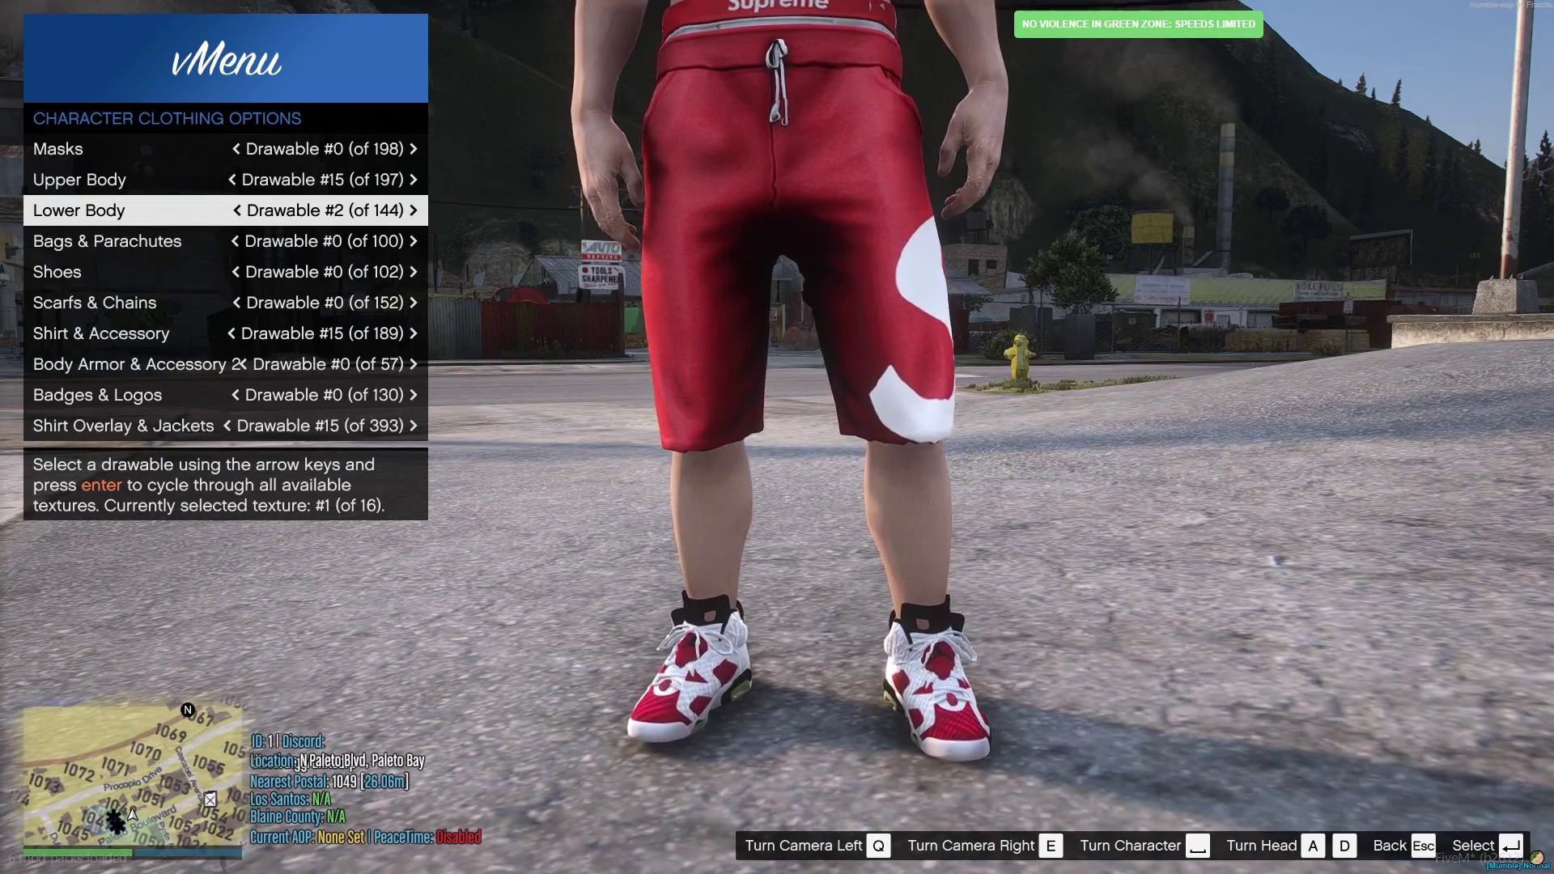
key("Return")
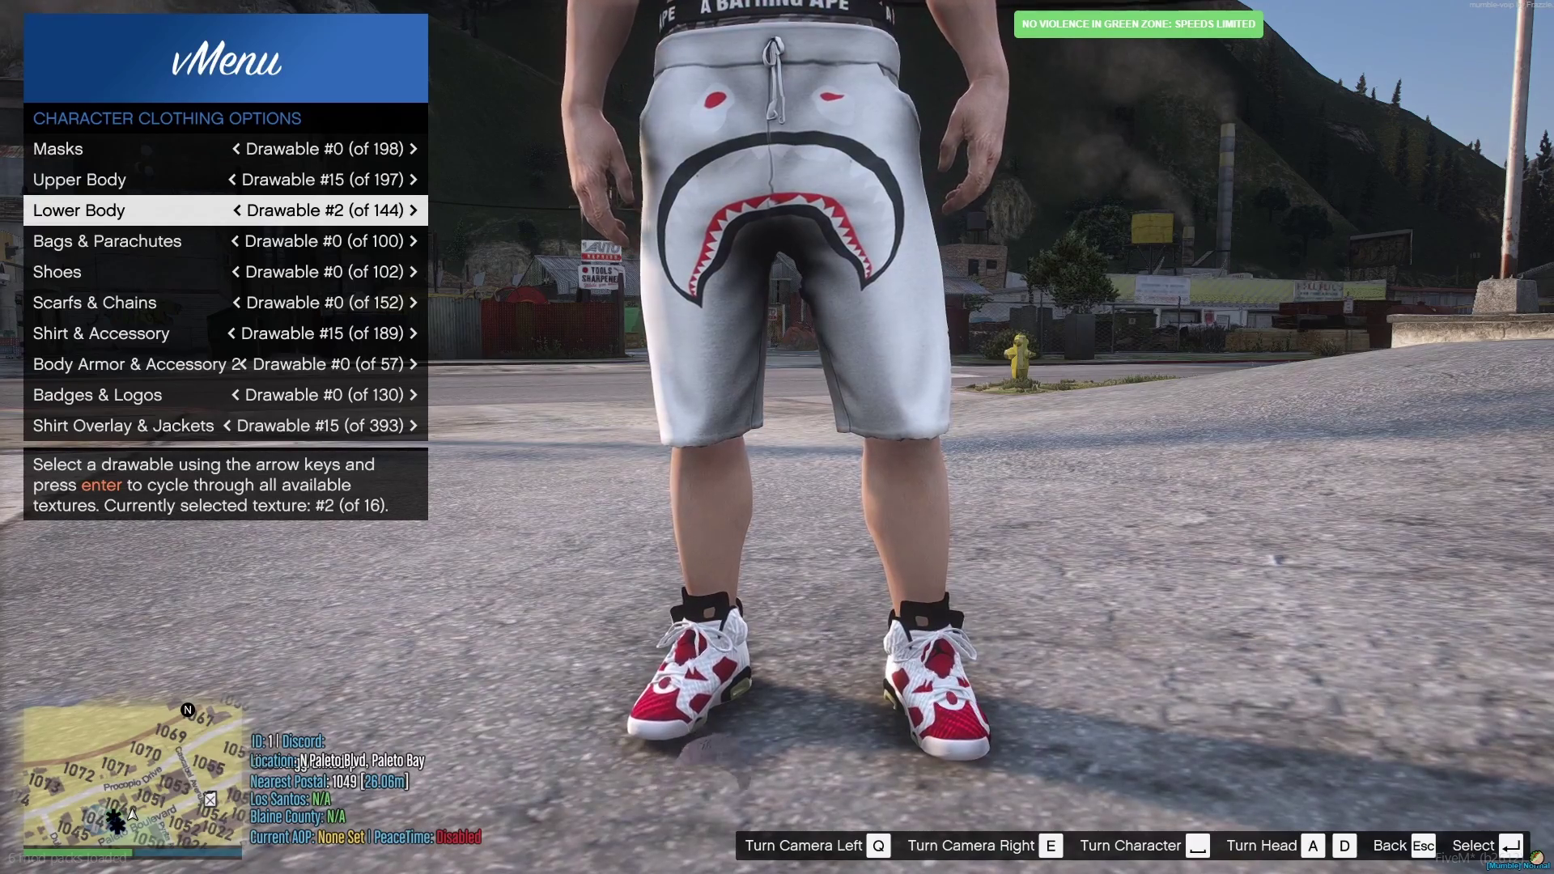
key("Return")
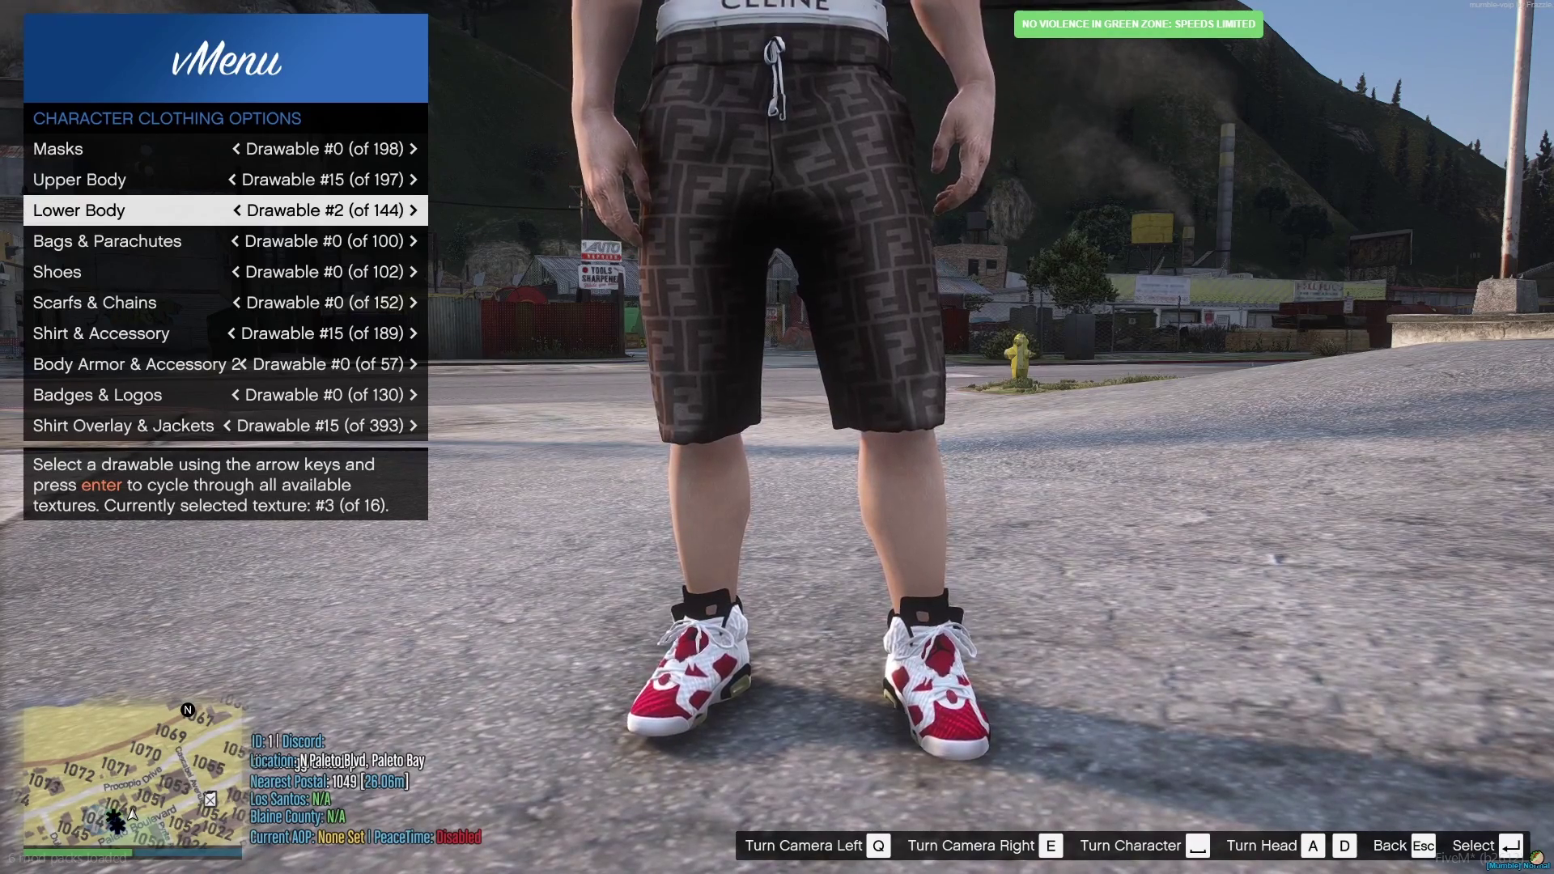
key("Return")
key("Return")
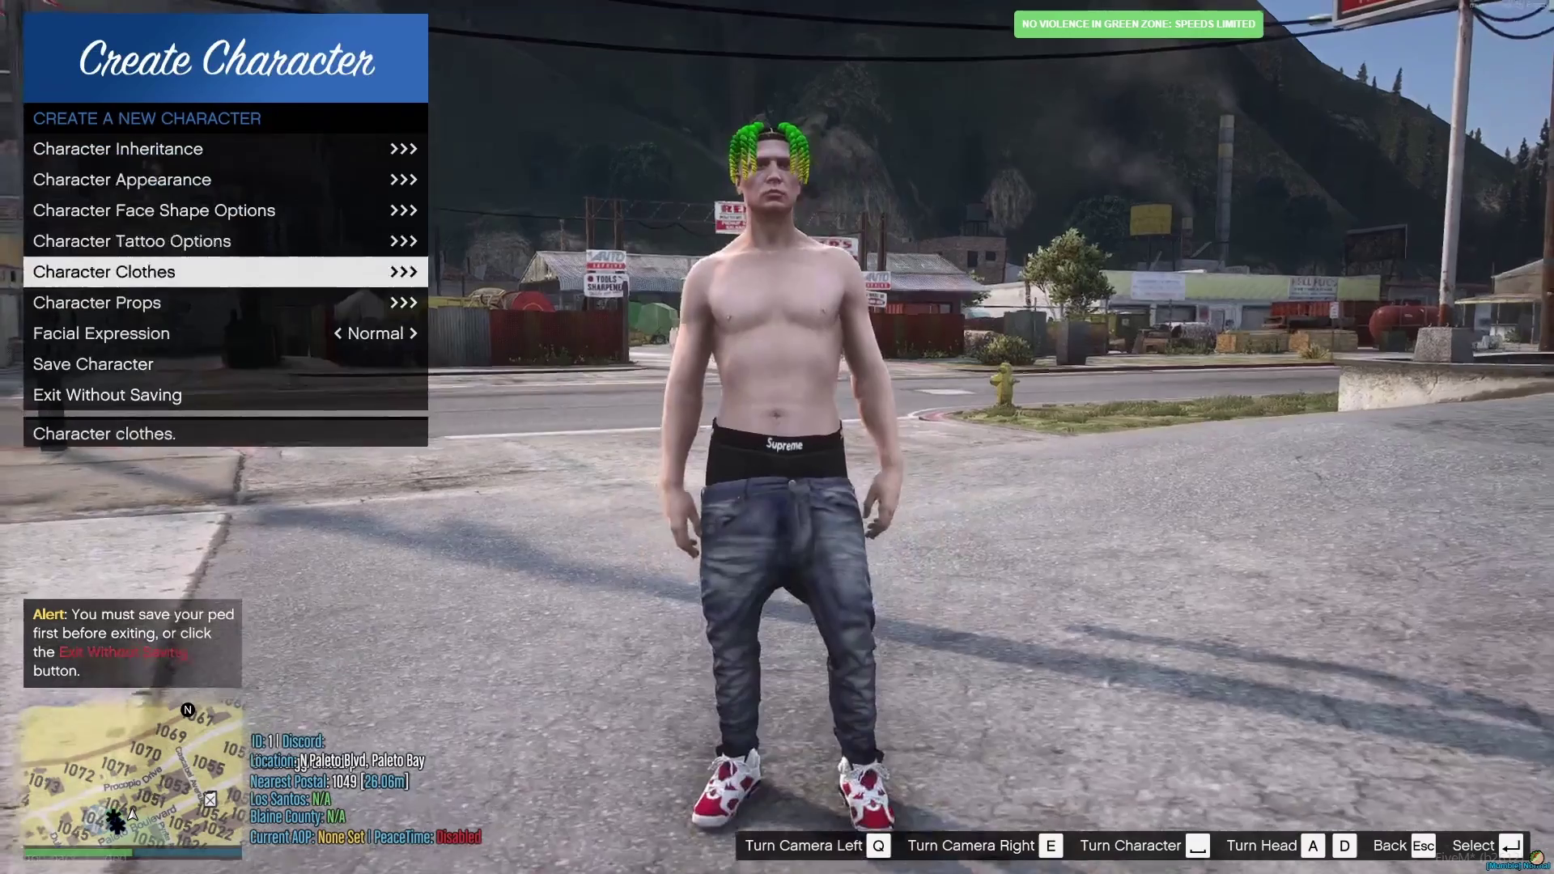
Step: Save the character wearing the green twists and new shorts, leaving the Create Character menu
key("Up")
key("Up")
key("Up")
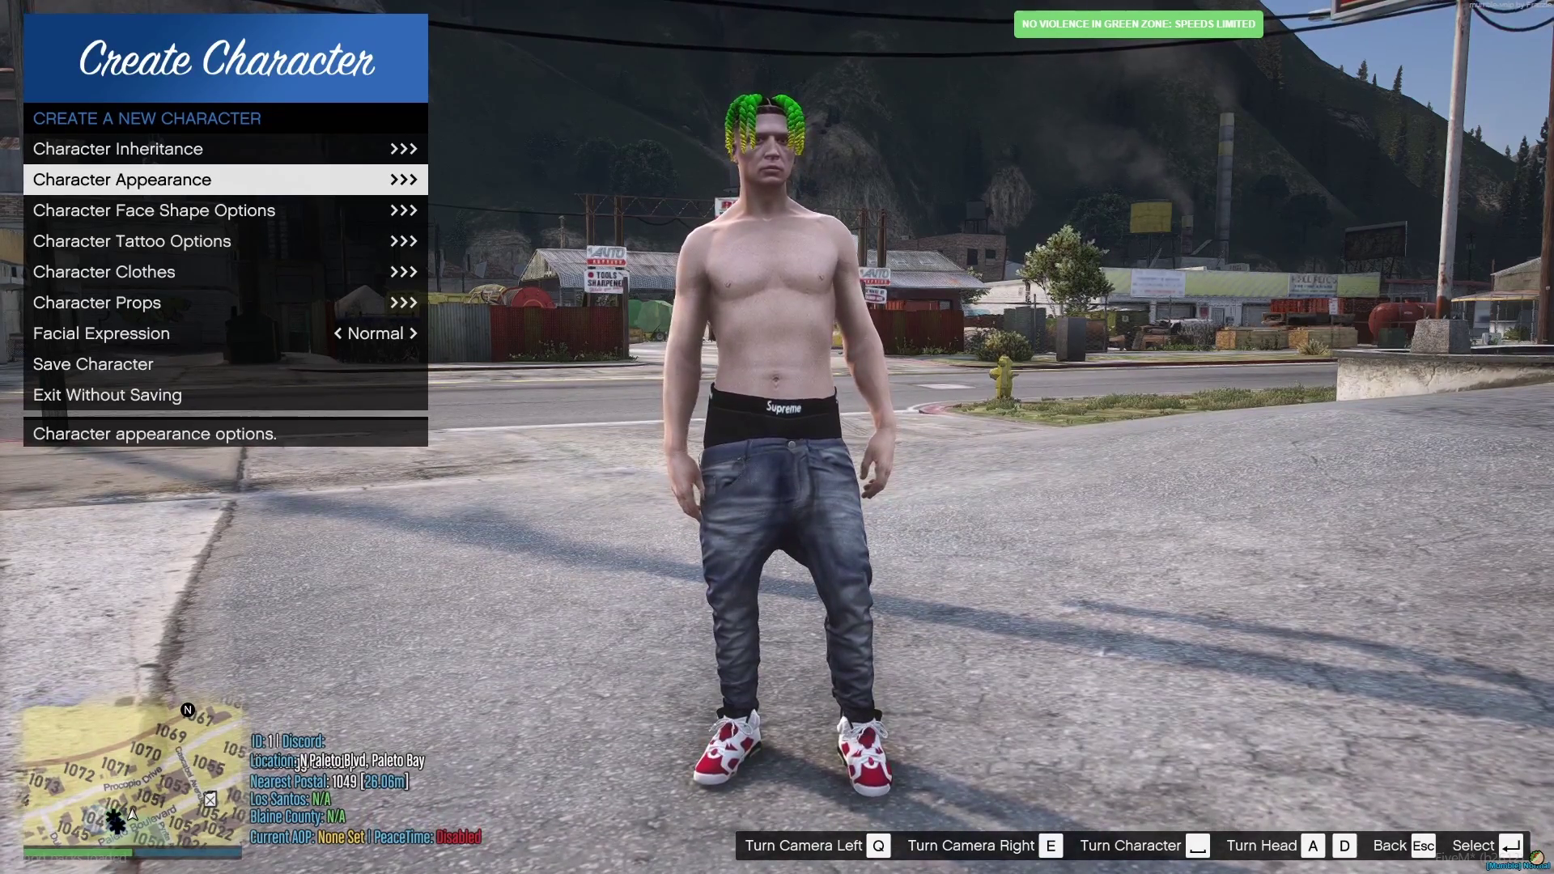
key("Down")
key("Down")
key("Down")
key("Down")
key("Down")
key("Down")
key("Return")
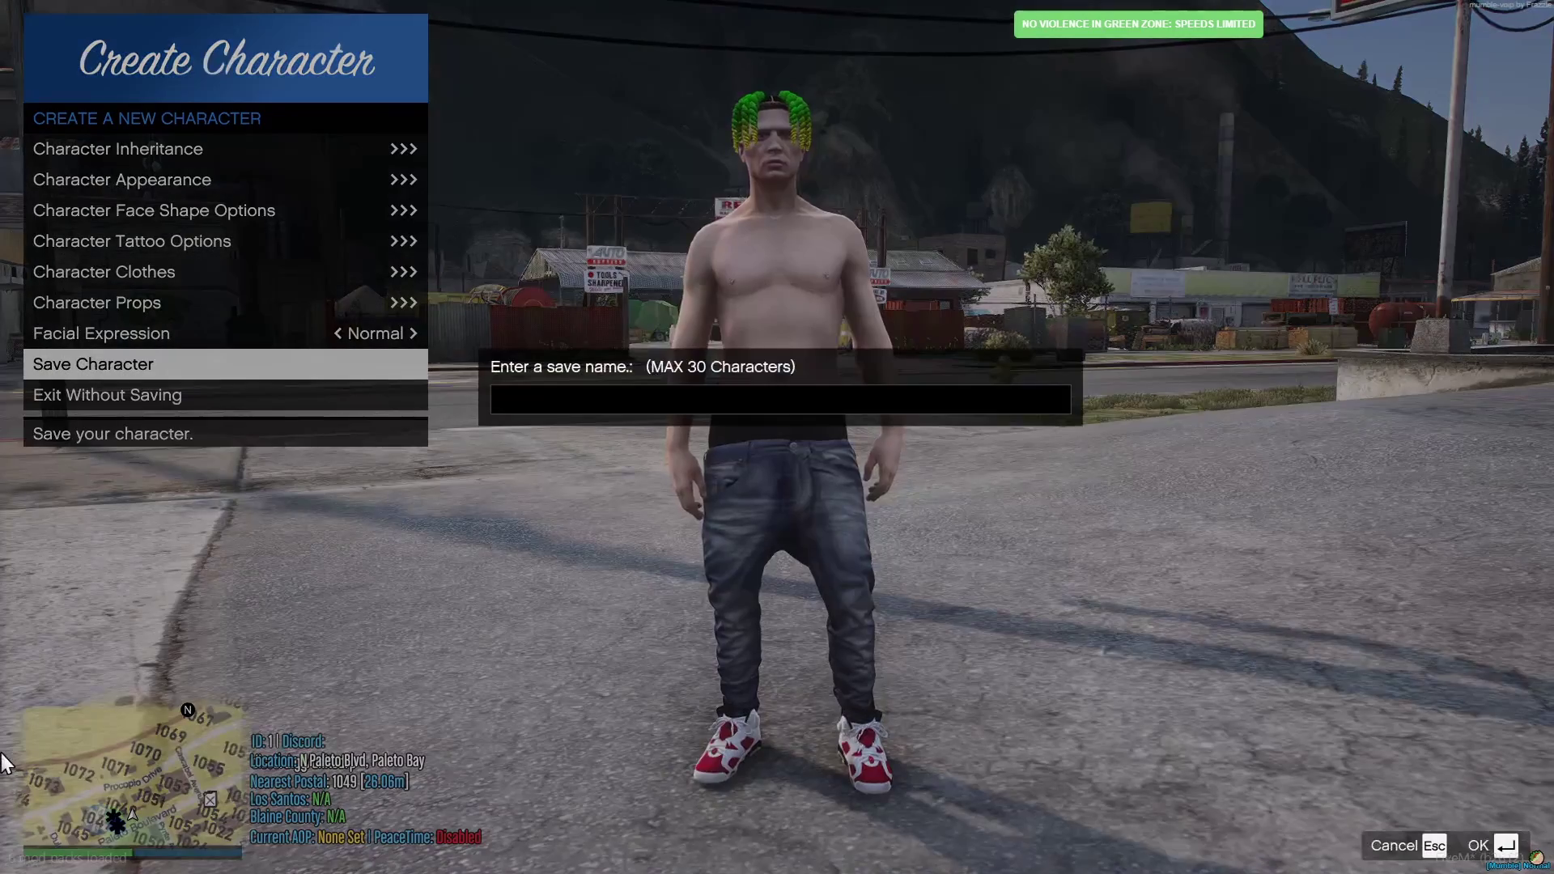
key("Return")
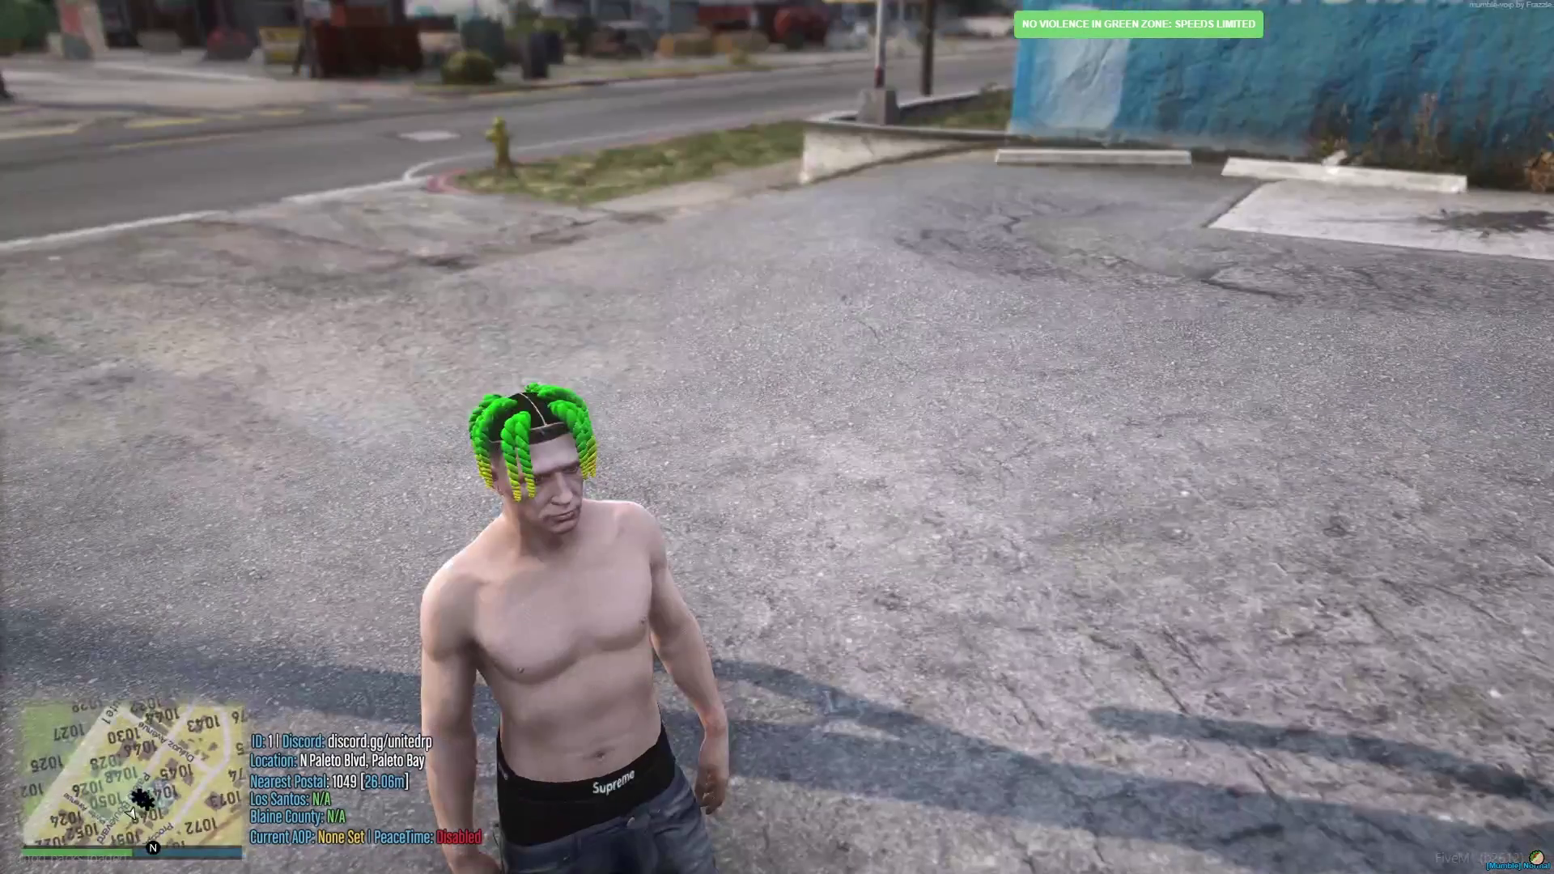